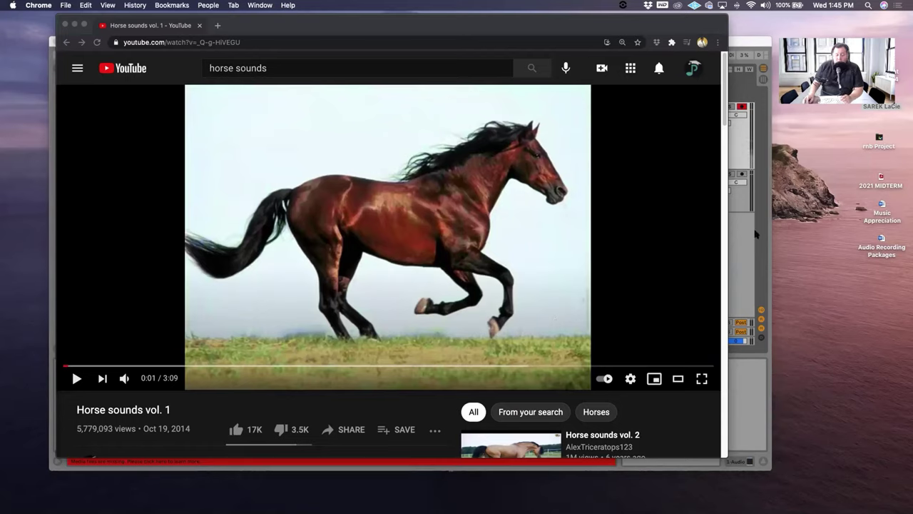
Nudge the Chrome window showing the paused horse video a few pixels down, left and up
left_click_drag(451, 30, 471, 47)
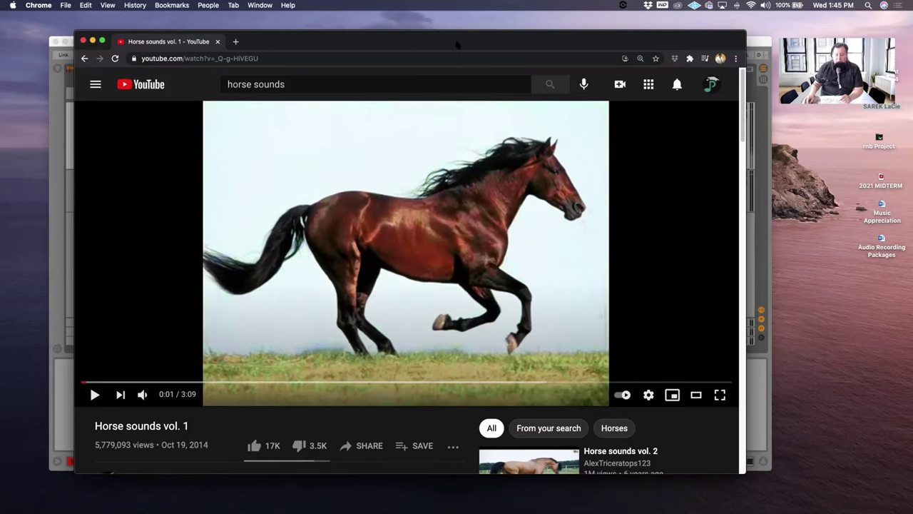
left_click_drag(456, 44, 442, 42)
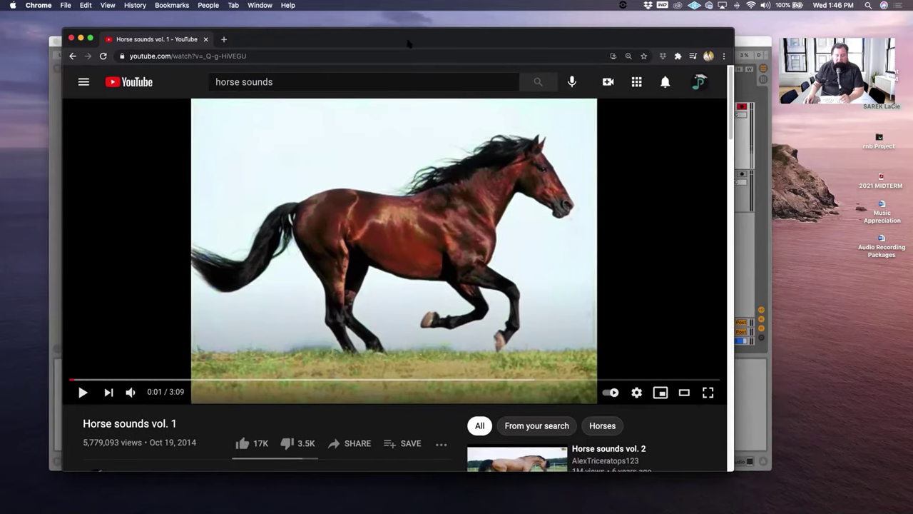
left_click_drag(404, 44, 392, 44)
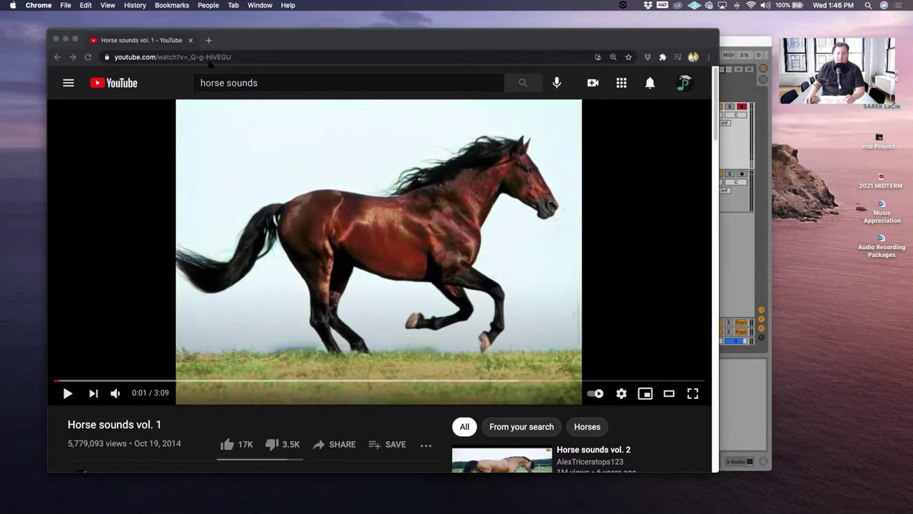
Search Google for 'free sound samples' in a new tab, then return to the horse video tab
left_click(209, 40)
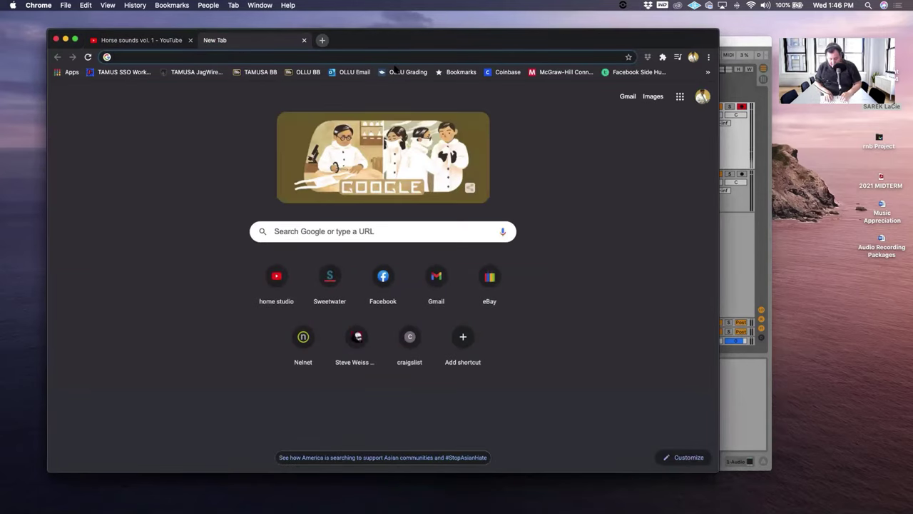
type("free sound")
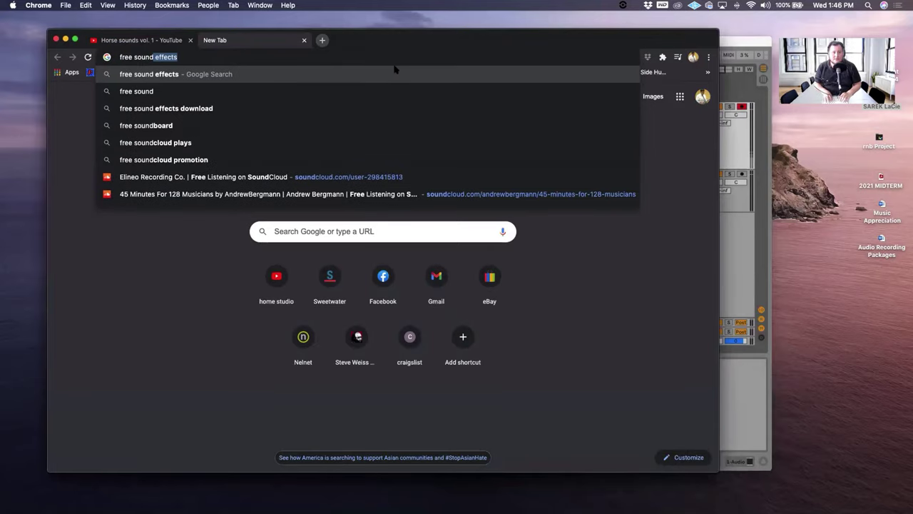
type(" sam")
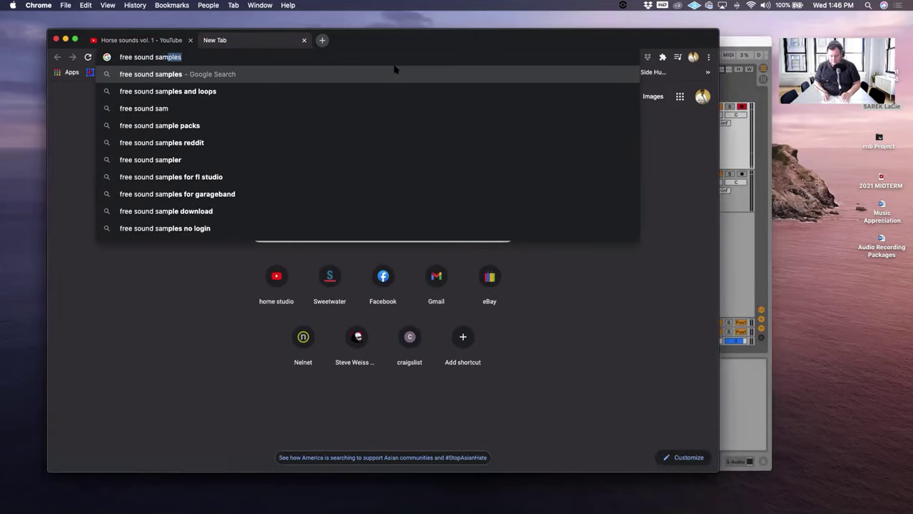
type("ples")
key("Return")
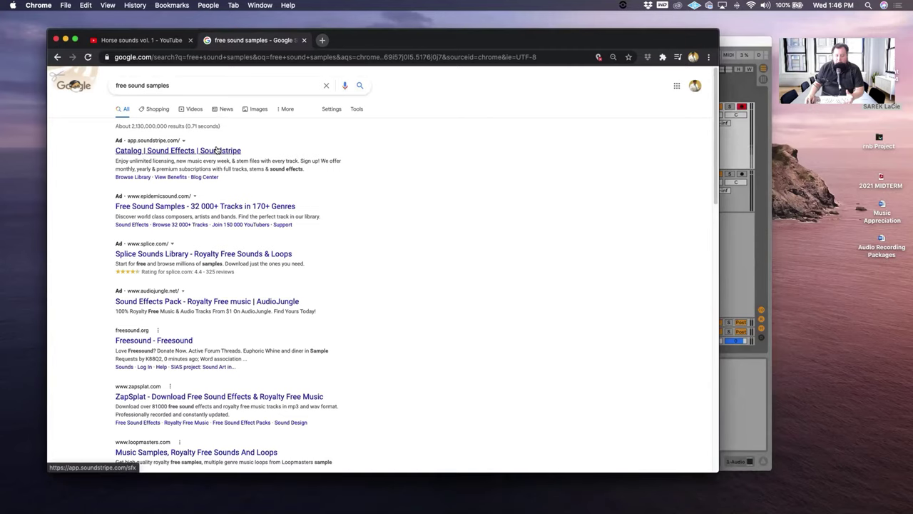
scroll(443, 312, "down", 5)
scroll(442, 313, "up", 5)
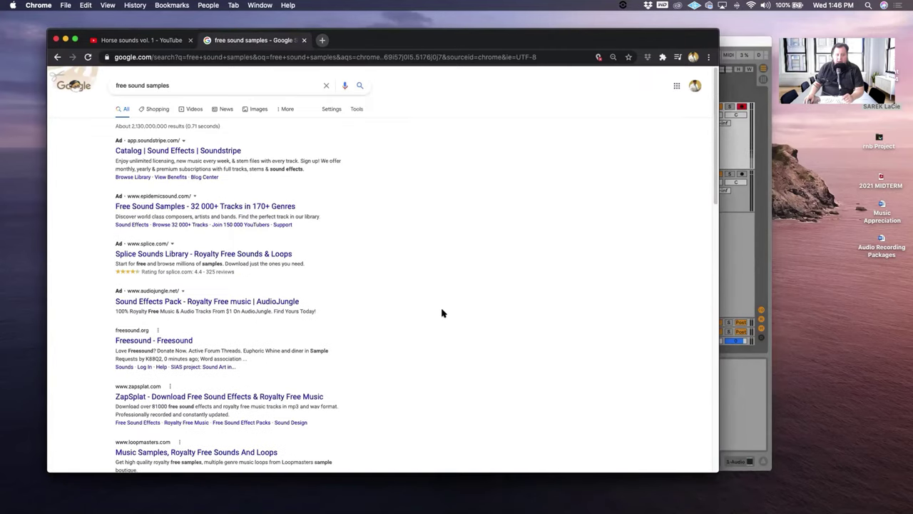
left_click(136, 41)
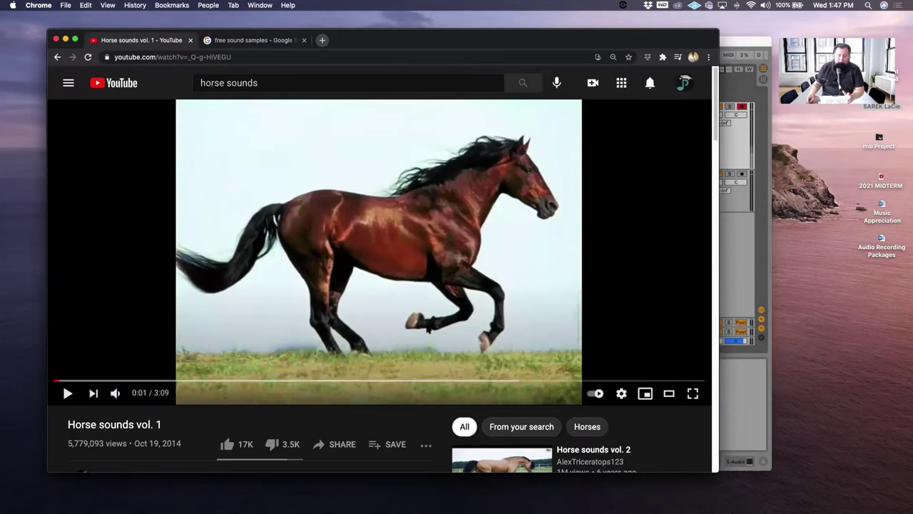
scroll(413, 323, "down", 3)
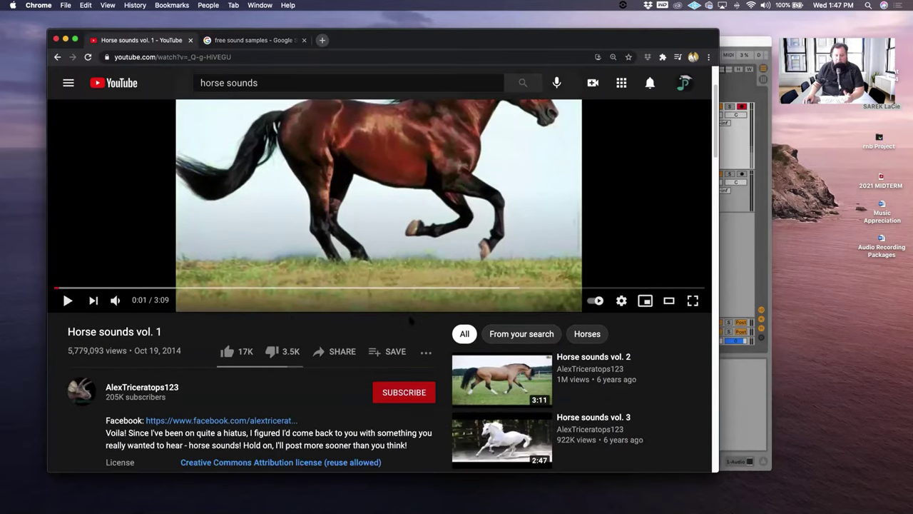
scroll(410, 321, "down", 3)
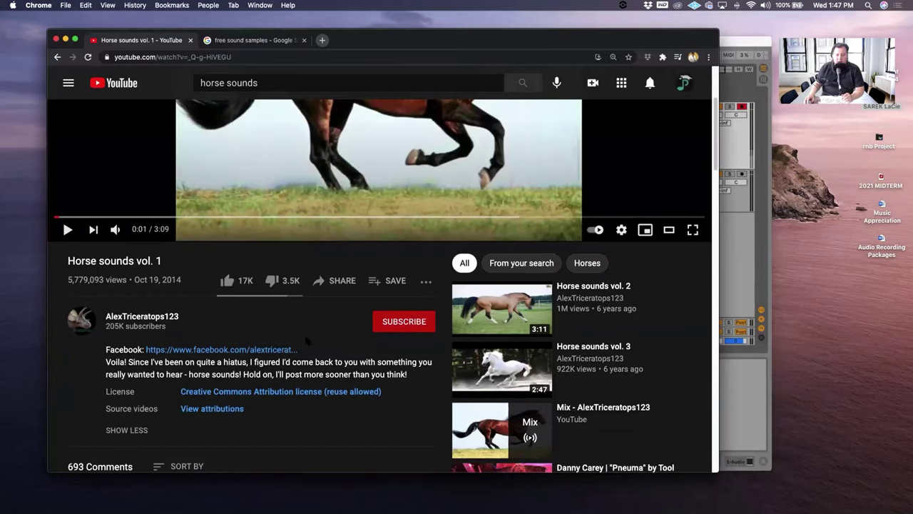
scroll(260, 350, "up", 5)
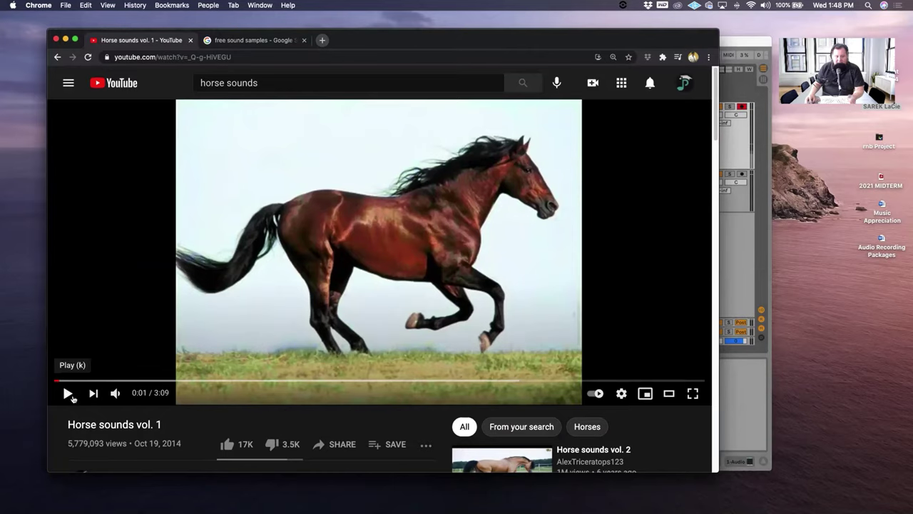
Preview the horse sounds video, pausing at 0:04 and finally at 0:12
left_click(68, 393)
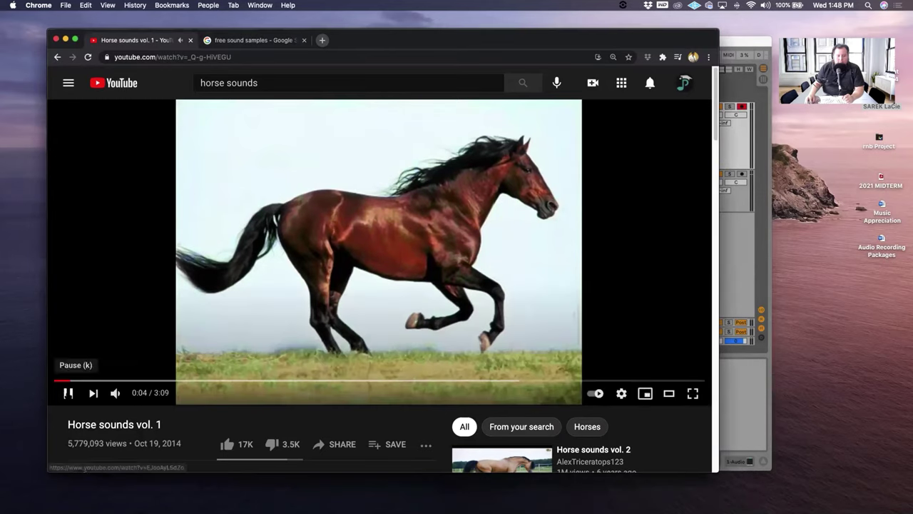
left_click(68, 393)
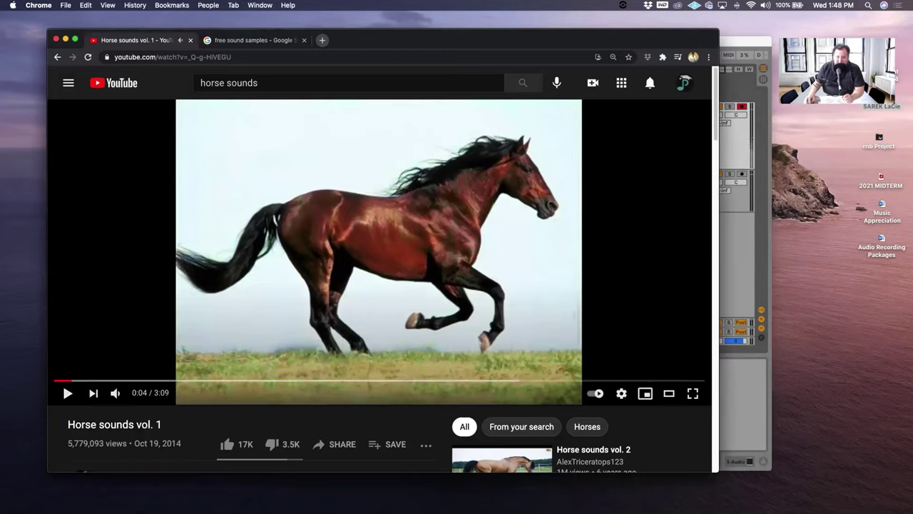
mouse_move(114, 393)
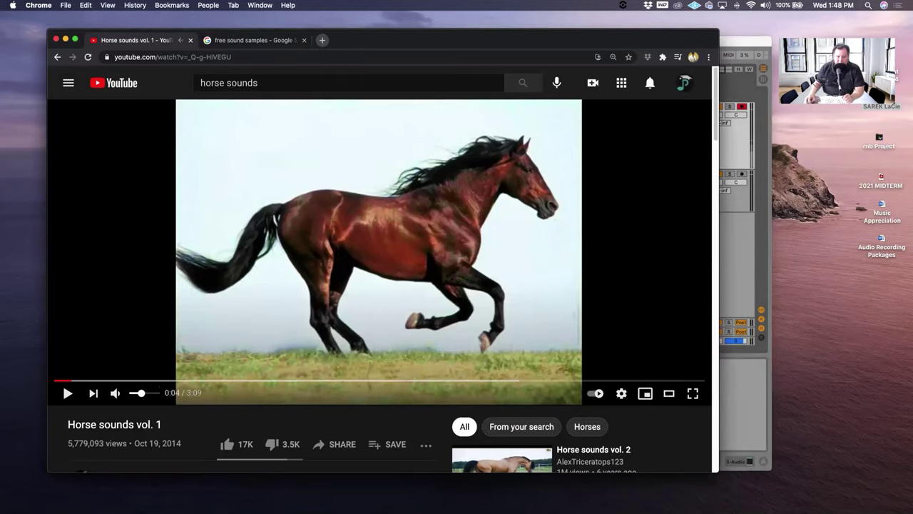
left_click(67, 393)
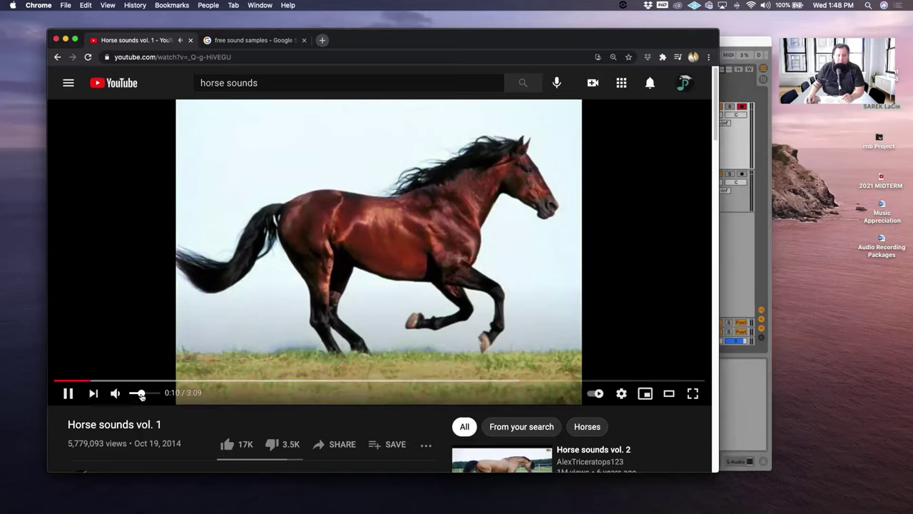
left_click(69, 394)
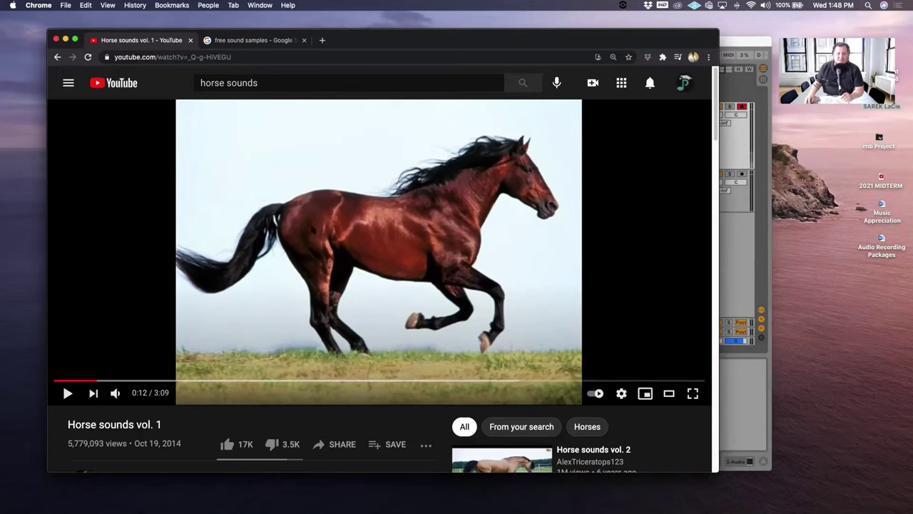
scroll(212, 327, "down", 5)
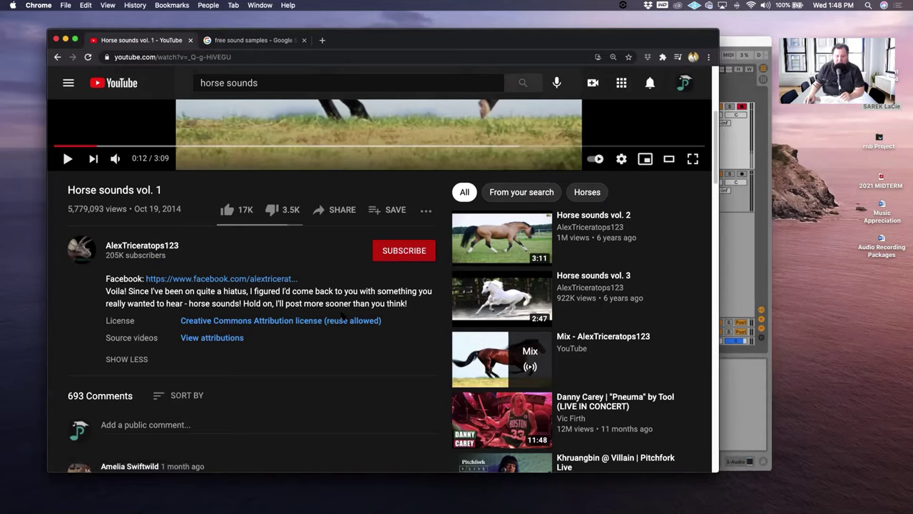
scroll(342, 316, "up", 5)
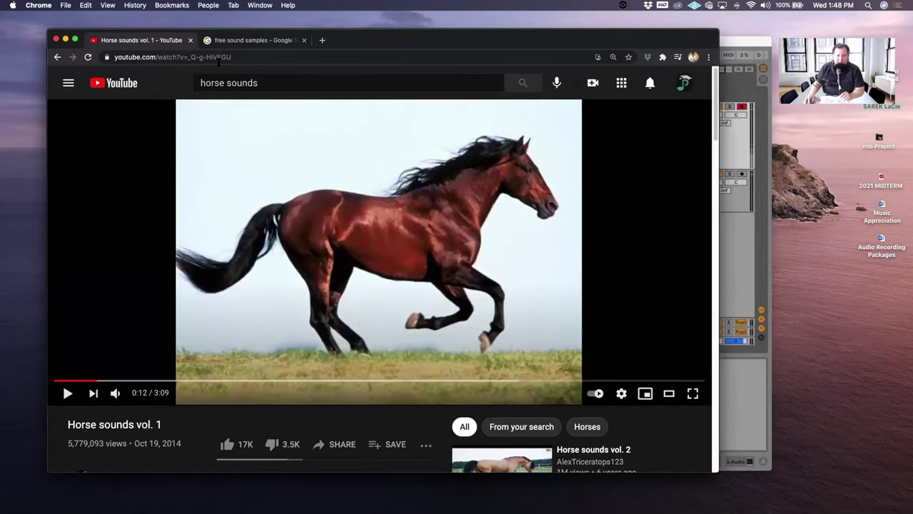
Search for a YouTube downloader in a new tab and open the YT1s.com site
left_click(322, 40)
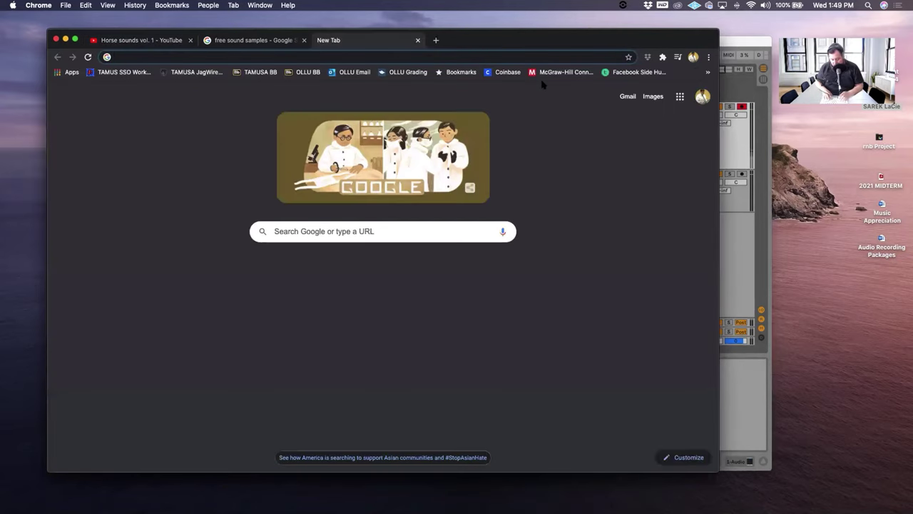
type("youutbe")
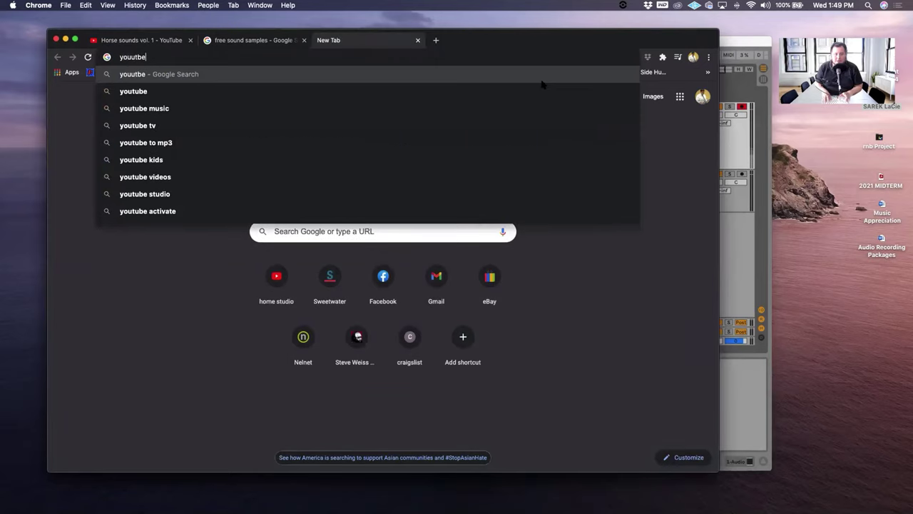
key("BackSpace")
key("BackSpace")
key("BackSpace")
key("BackSpace")
key("BackSpace")
key("BackSpace")
key("BackSpace")
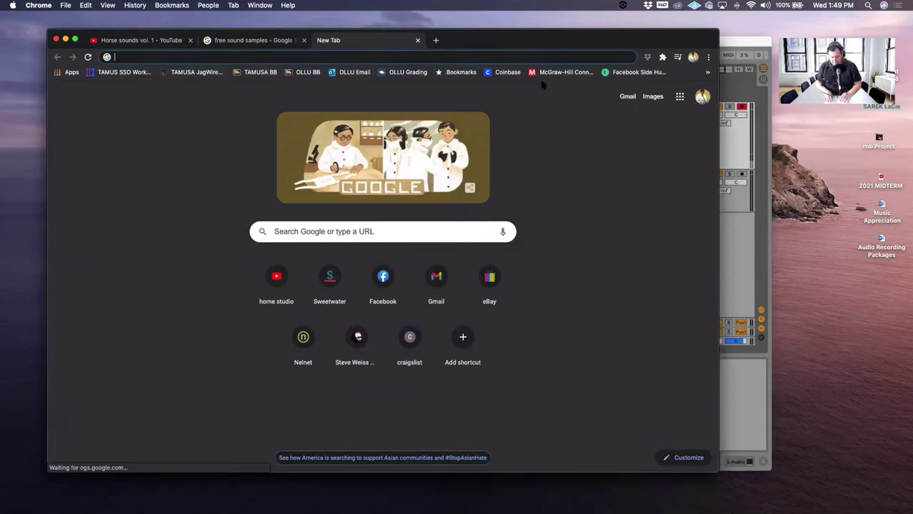
type("download")
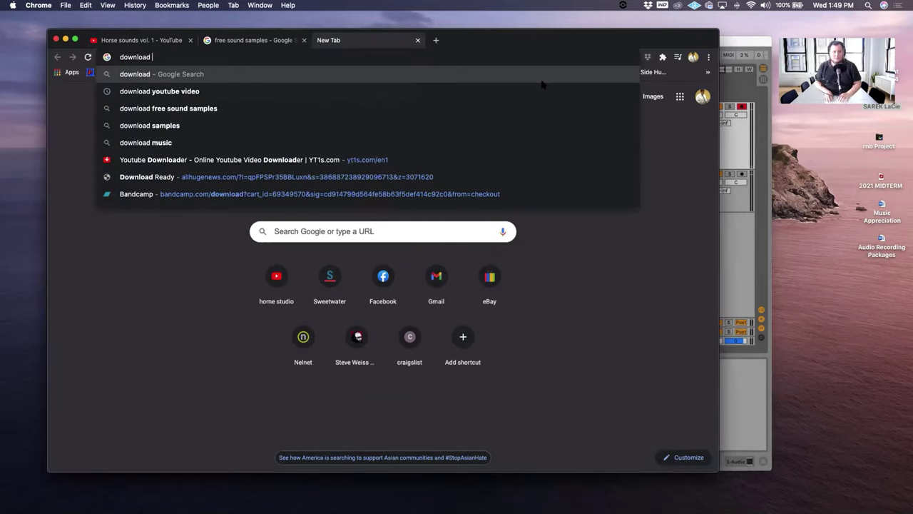
left_click(542, 84)
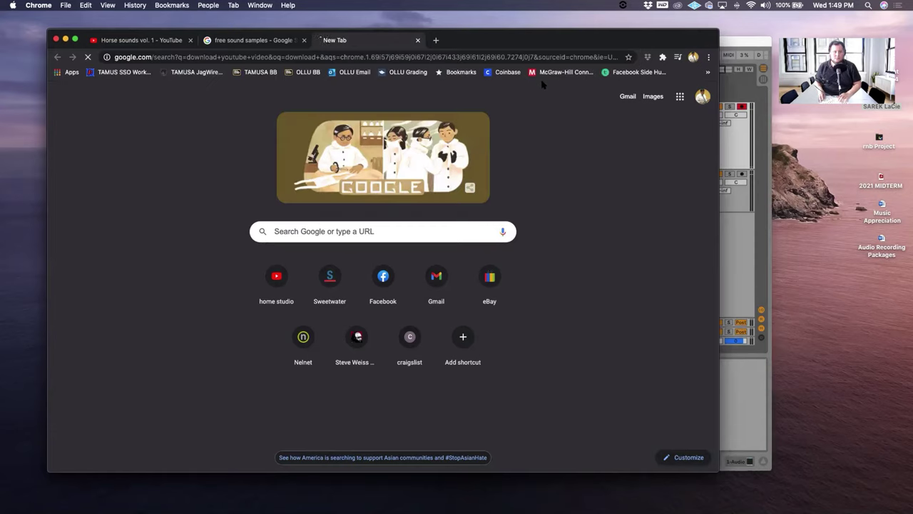
left_click(240, 152)
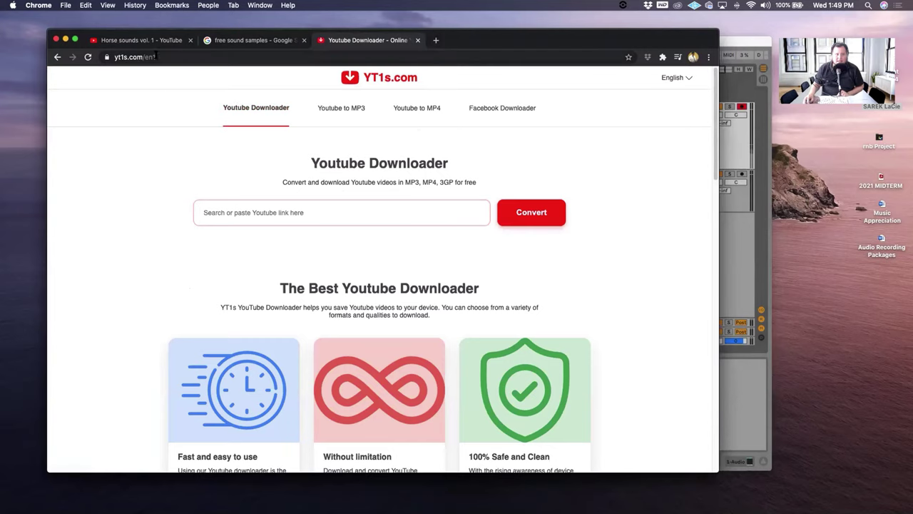
Copy the horse video's URL, paste it into YT1s and convert it
left_click(154, 42)
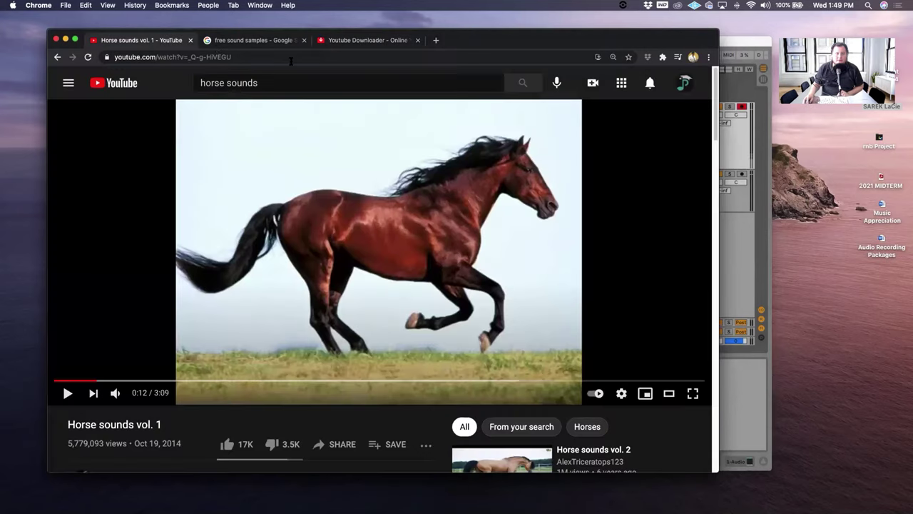
left_click(234, 56)
key("super+c")
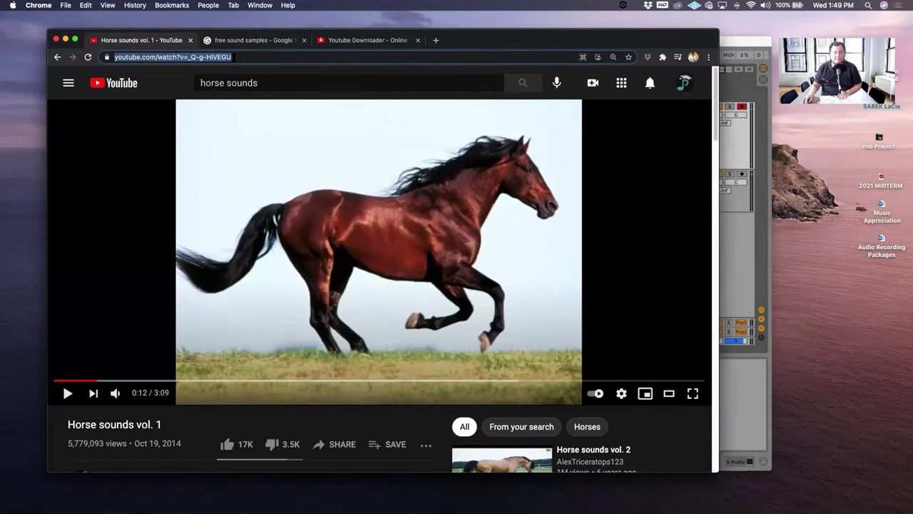
left_click(335, 40)
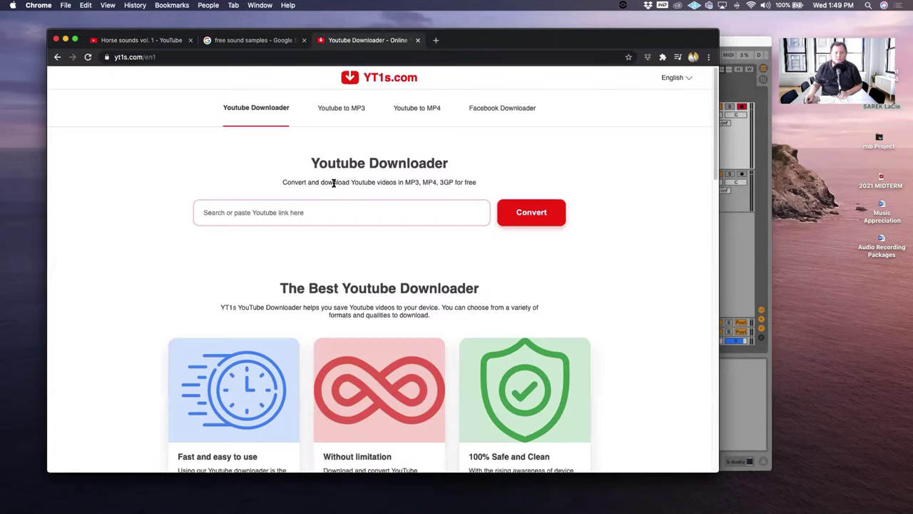
left_click(238, 213)
key("super+v")
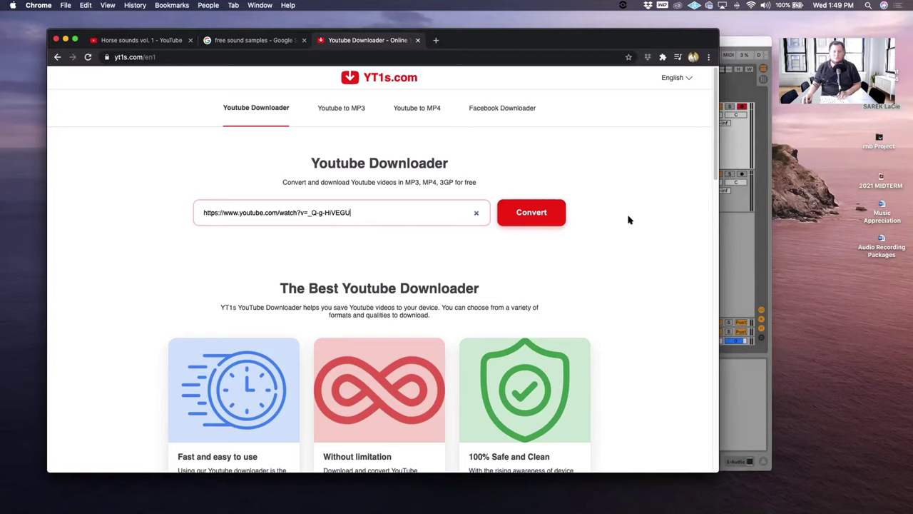
left_click(542, 224)
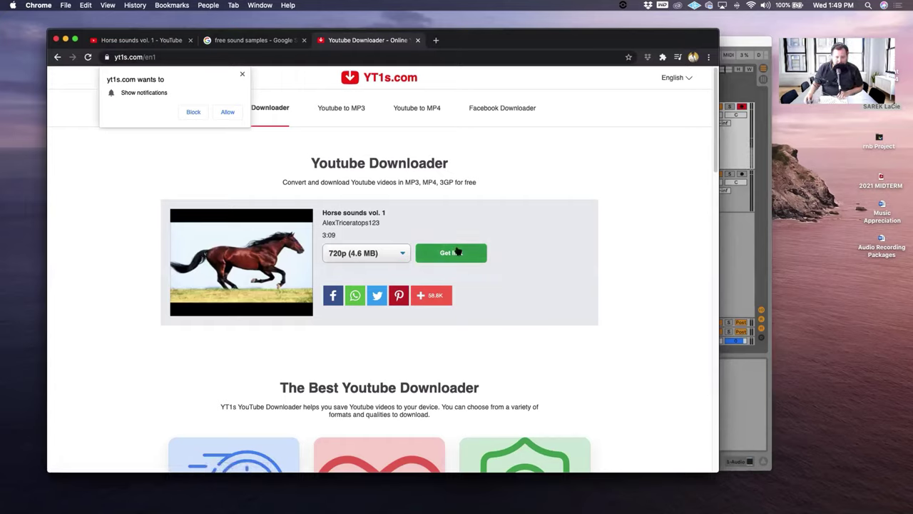
Download the 720p Horse sounds vol. 1.mp4 and place it on the desktop
left_click(457, 253)
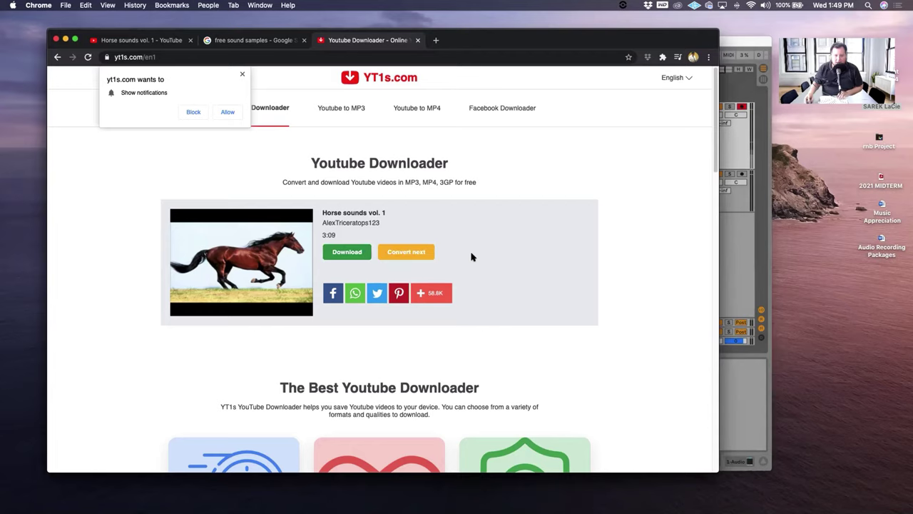
left_click(362, 254)
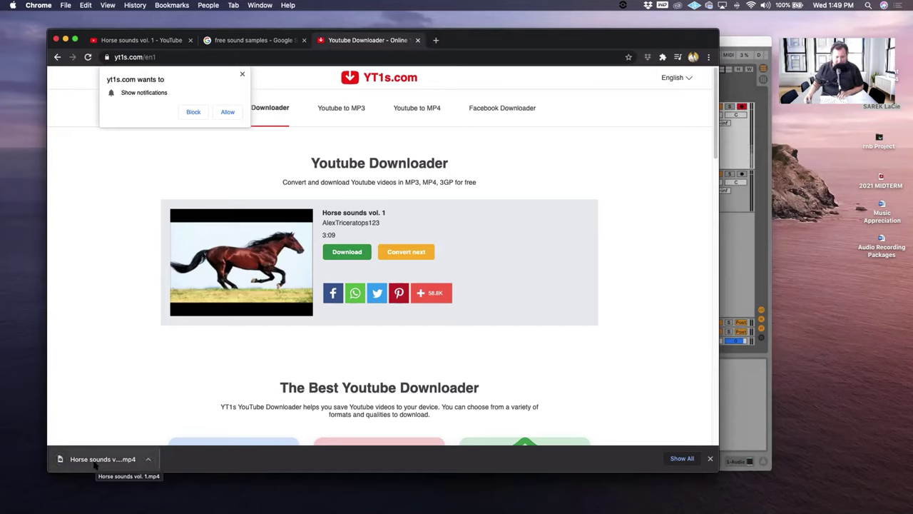
left_click_drag(93, 463, 831, 315)
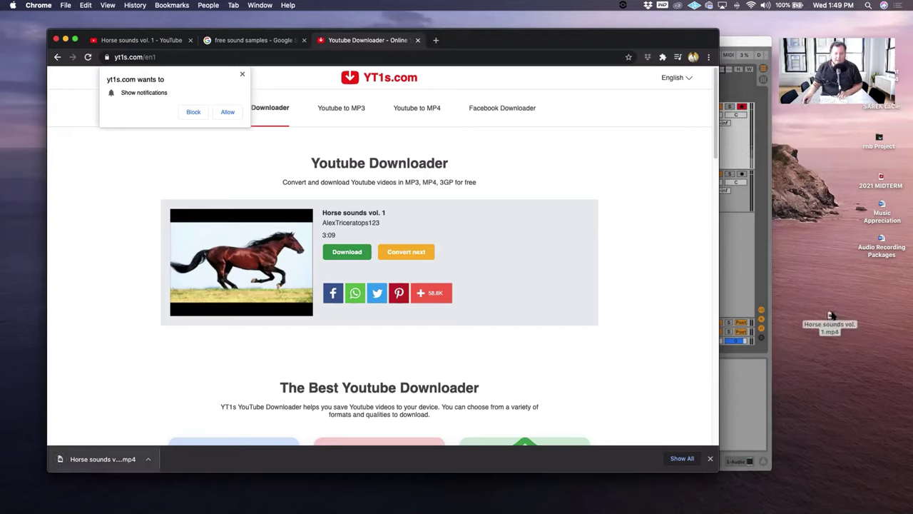
left_click(787, 266)
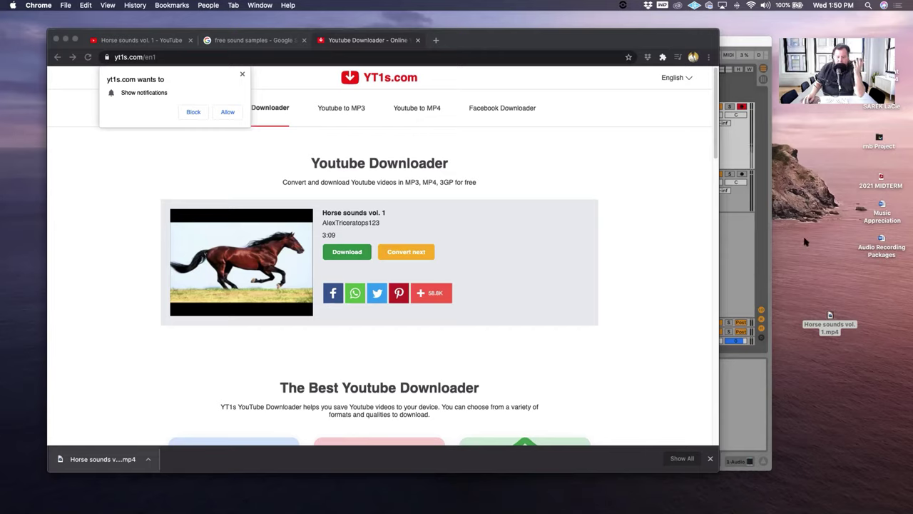
mouse_move(456, 511)
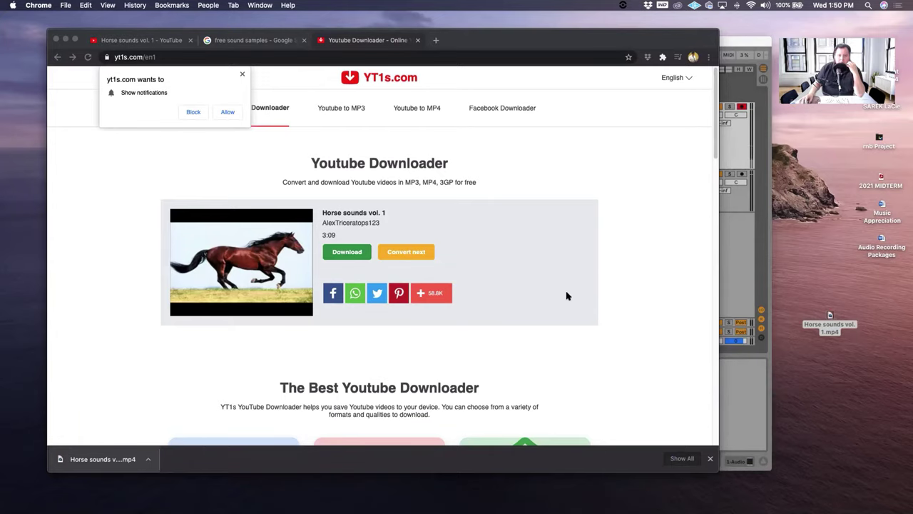
Search 'audacity free' in a new tab and open the 'Download | Audacity' result
left_click(436, 41)
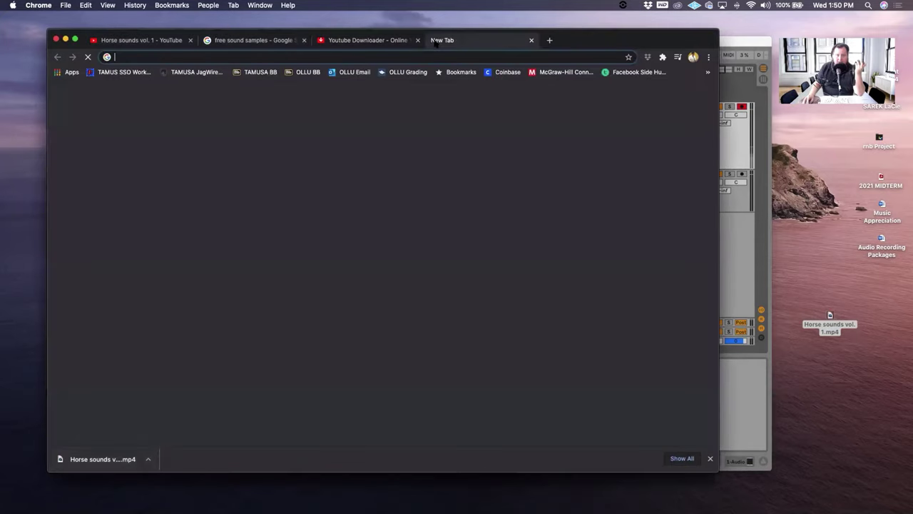
type("au")
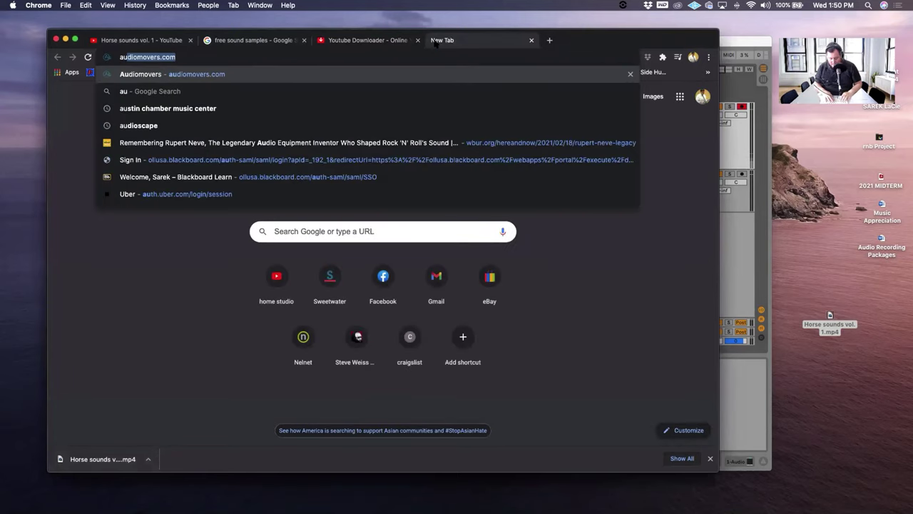
type("dacity ")
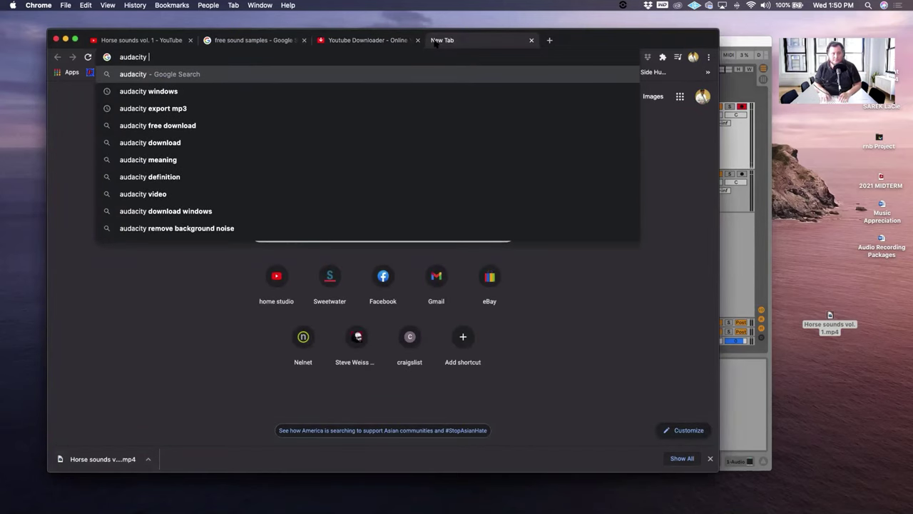
type("free")
key("Return")
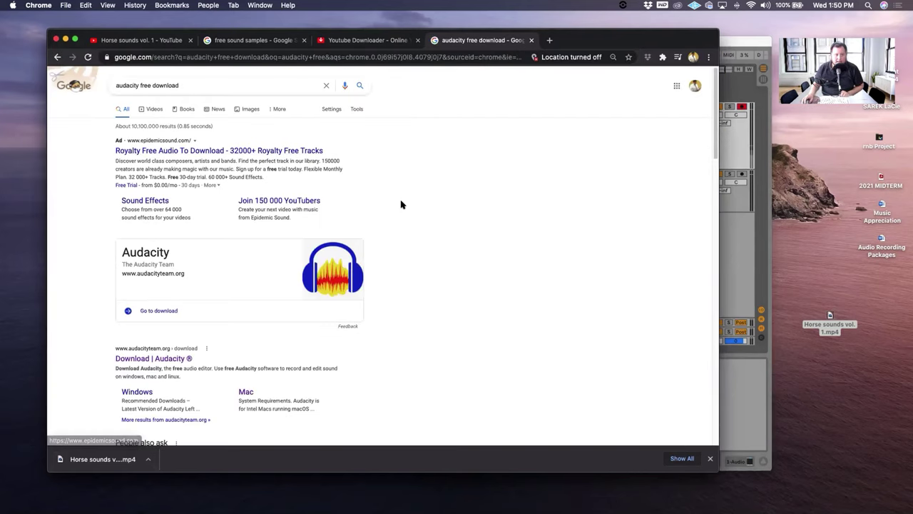
left_click(153, 352)
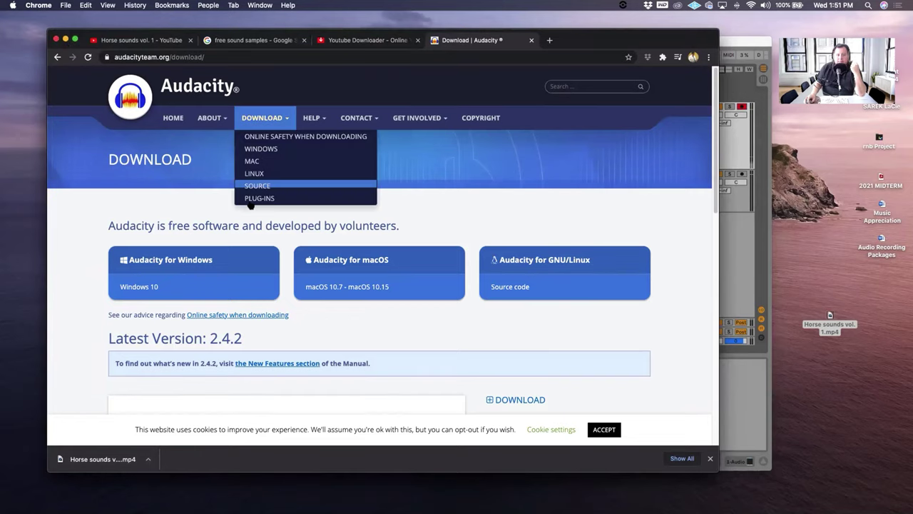
Review Audacity 2.4.2 download options for Windows, macOS and GNU/Linux
mouse_move(268, 119)
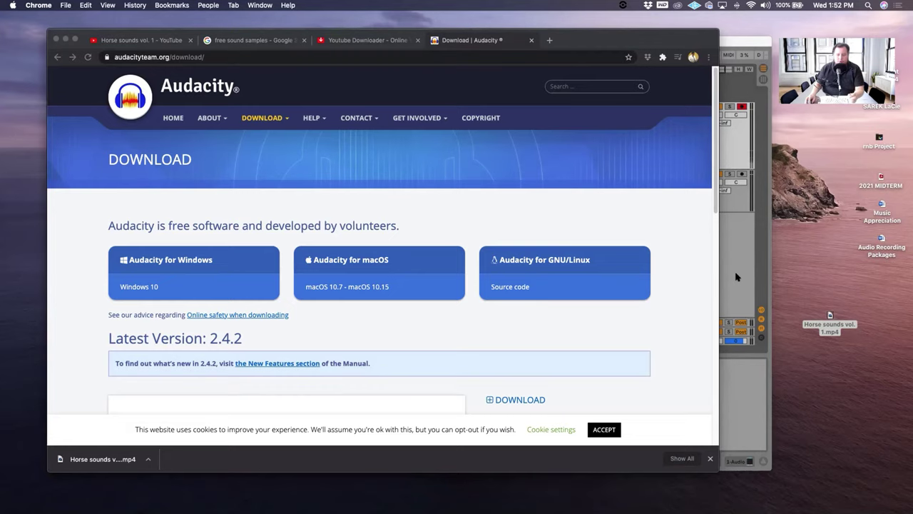
Import Horse sounds vol. 1.mp4 from the desktop into Live and move the clip onto 1 Audio
left_click(735, 278)
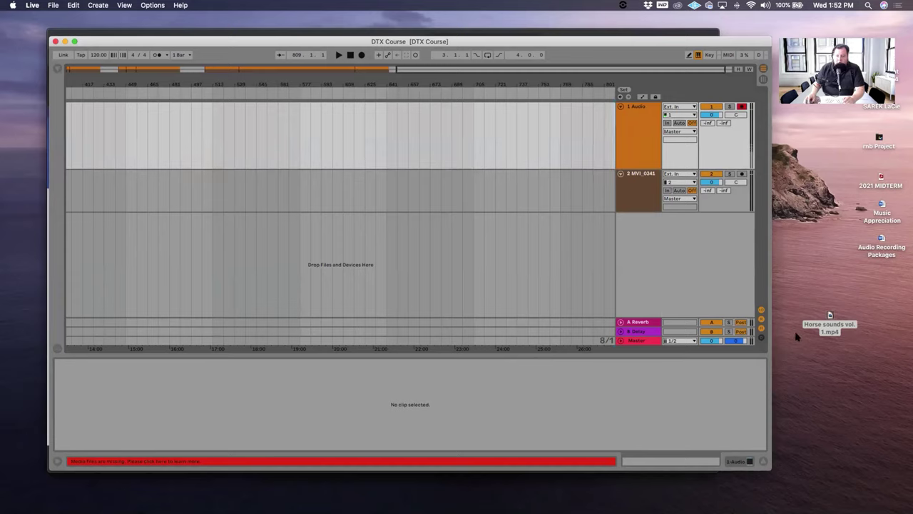
left_click_drag(830, 315, 826, 264)
left_click_drag(828, 264, 446, 196)
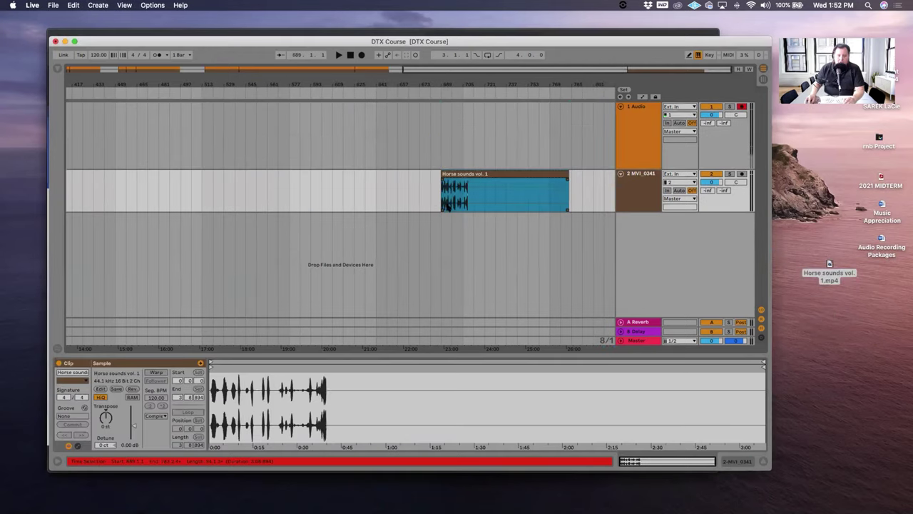
left_click_drag(484, 173, 340, 148)
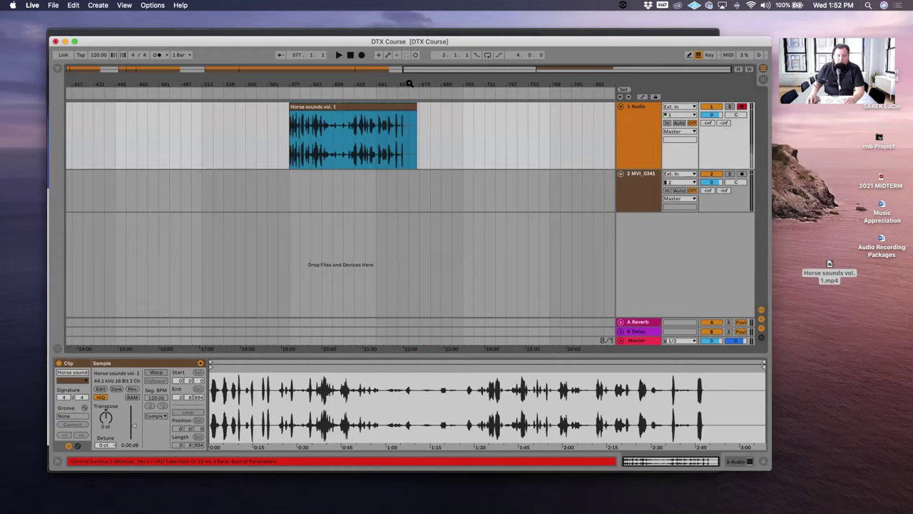
mouse_move(407, 84)
left_mouse_down()
mouse_move(407, 104)
mouse_move(444, 103)
left_mouse_up()
Select the Horse sounds clip and briefly play it from a point inside the clip
left_click(228, 132)
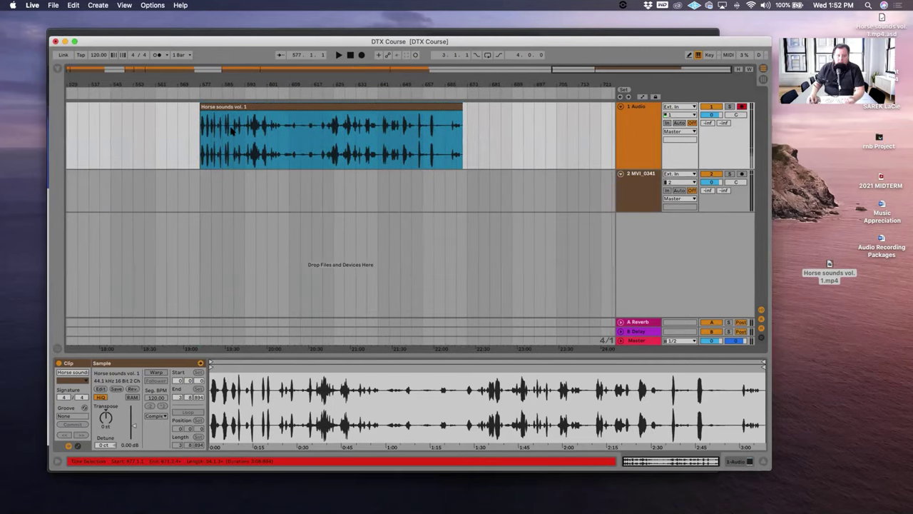
left_click(261, 106)
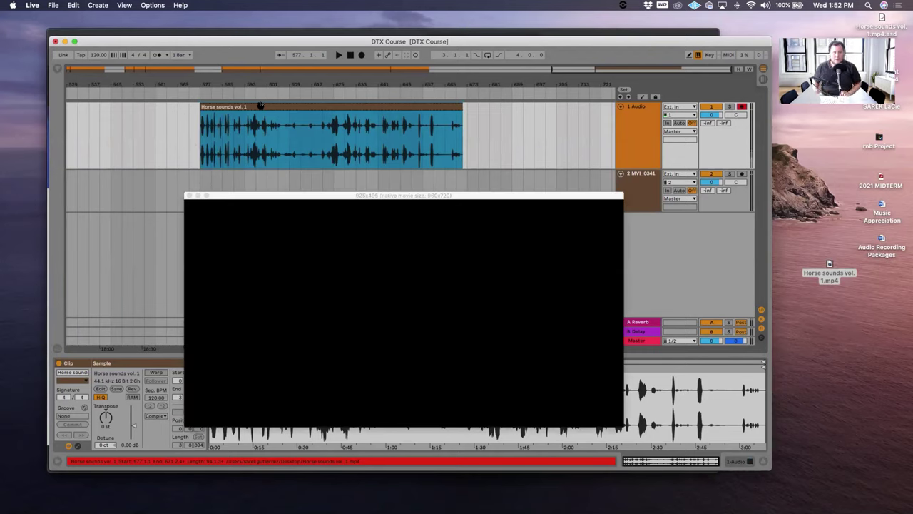
left_click(203, 137)
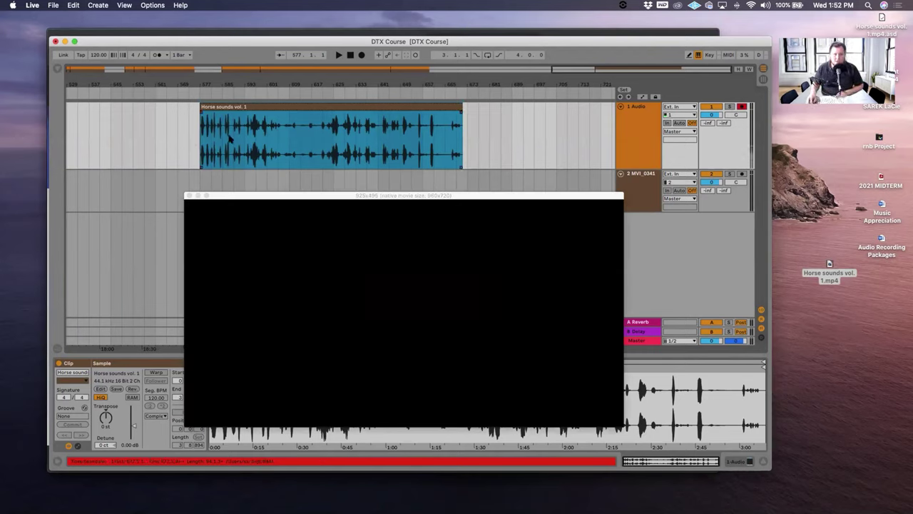
key("space")
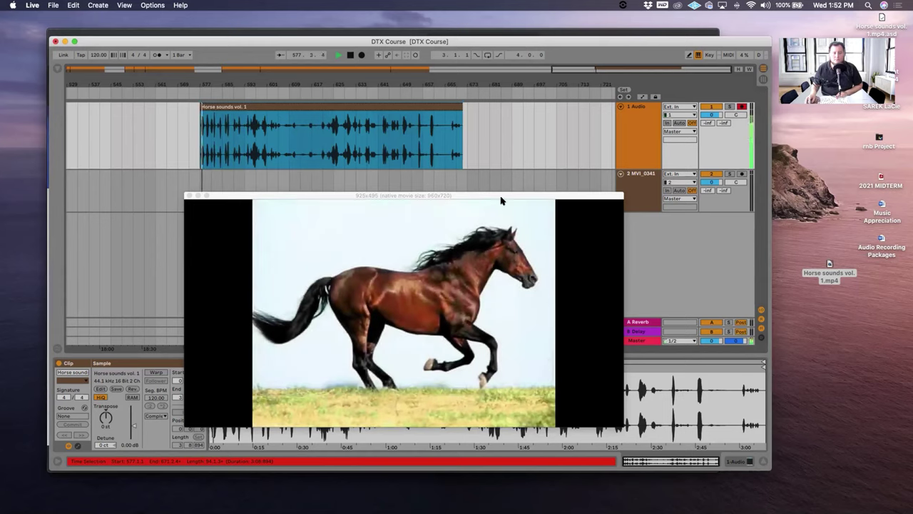
key("space")
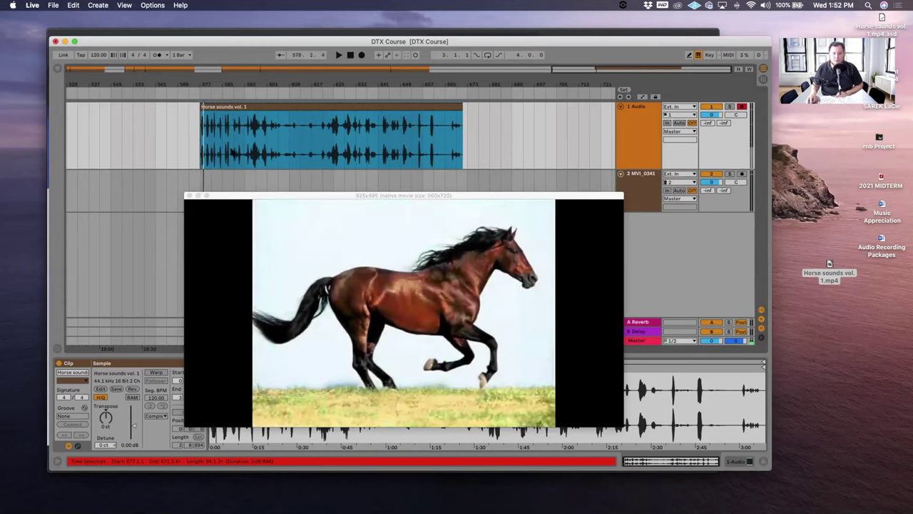
Zoom the arrangement in tightly on the start of the horse clip
left_click_drag(231, 83, 434, 81)
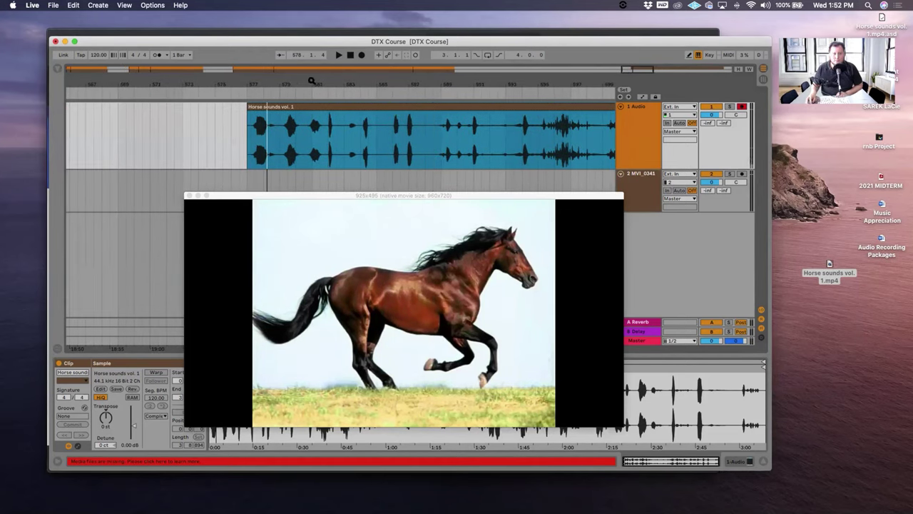
left_click_drag(312, 81, 300, 98)
scroll(211, 143, "left", 2)
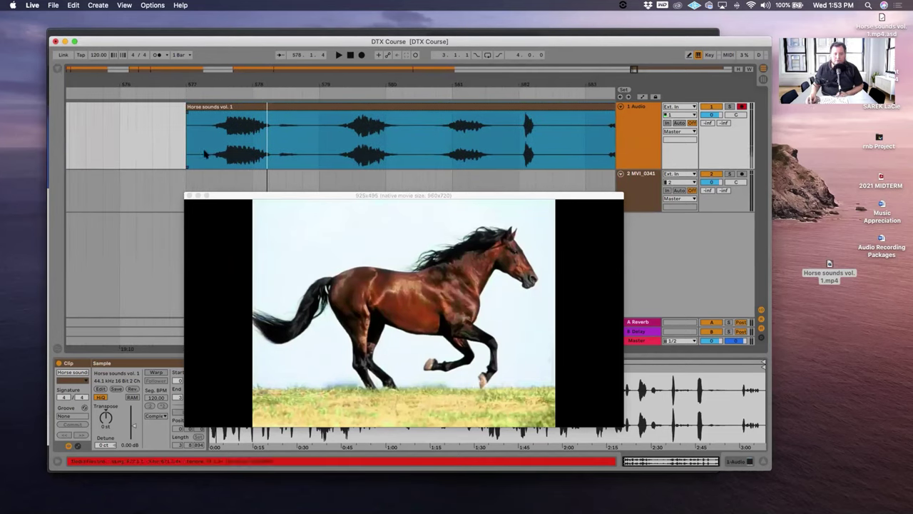
mouse_move(282, 86)
left_mouse_down()
mouse_move(280, 113)
mouse_move(314, 120)
mouse_move(289, 126)
mouse_move(300, 123)
mouse_move(289, 134)
mouse_move(343, 83)
mouse_move(481, 80)
left_mouse_up()
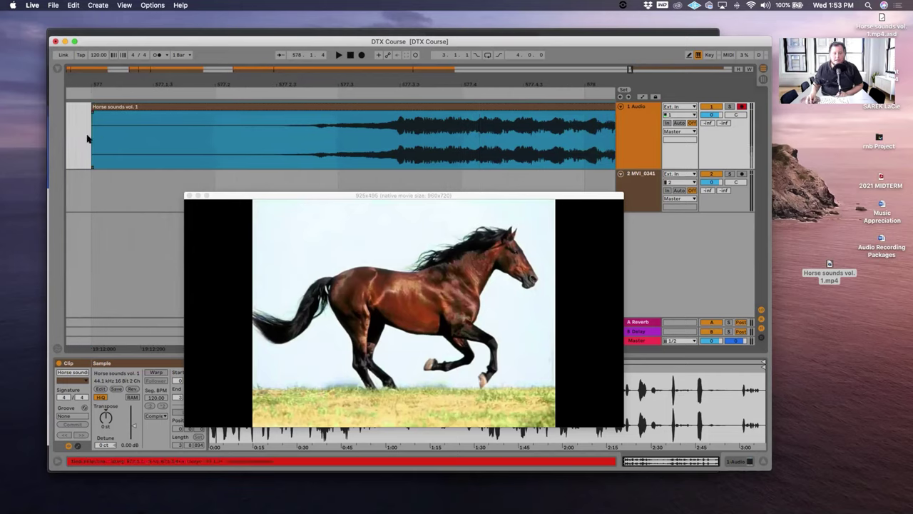
Select the entire Horse sounds vol. 1 clip and hide the video window with Cmd+Alt+V
left_click(86, 110)
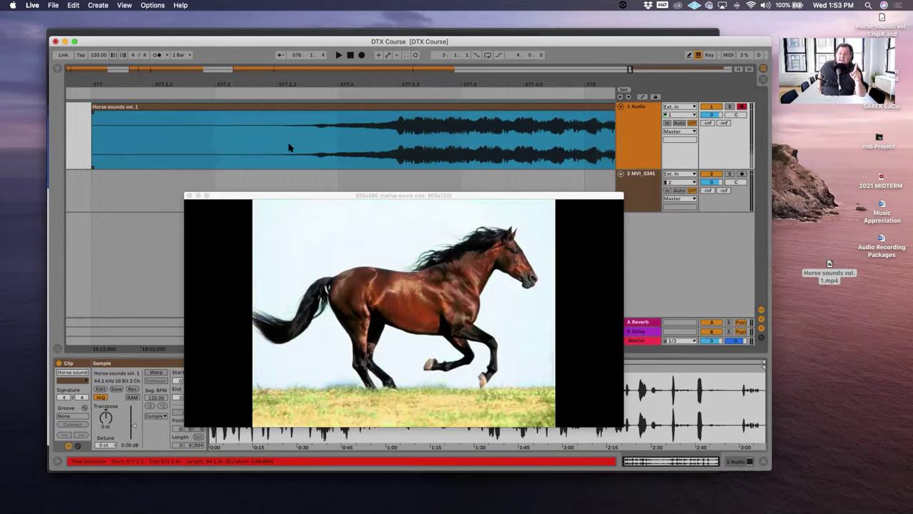
key("super+alt+v")
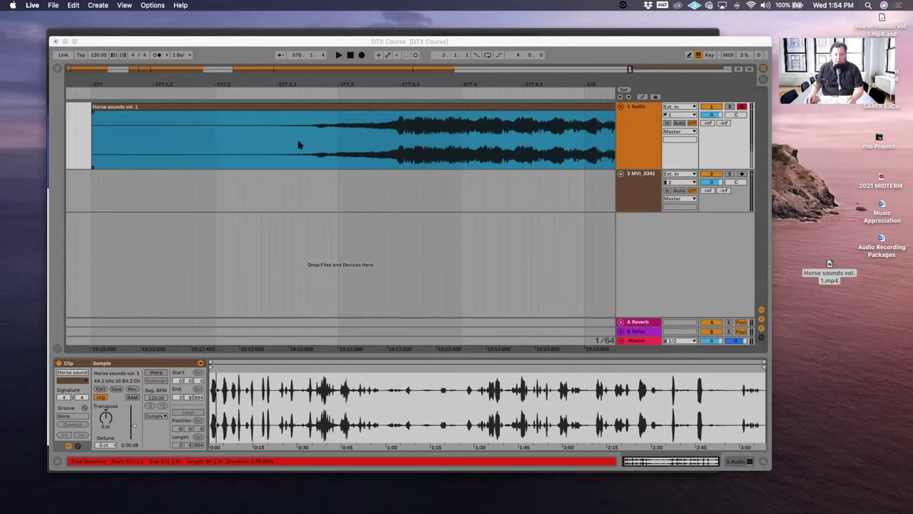
Split the Horse sounds clip right before the first horse sound and select the silent opening part
left_click(74, 5)
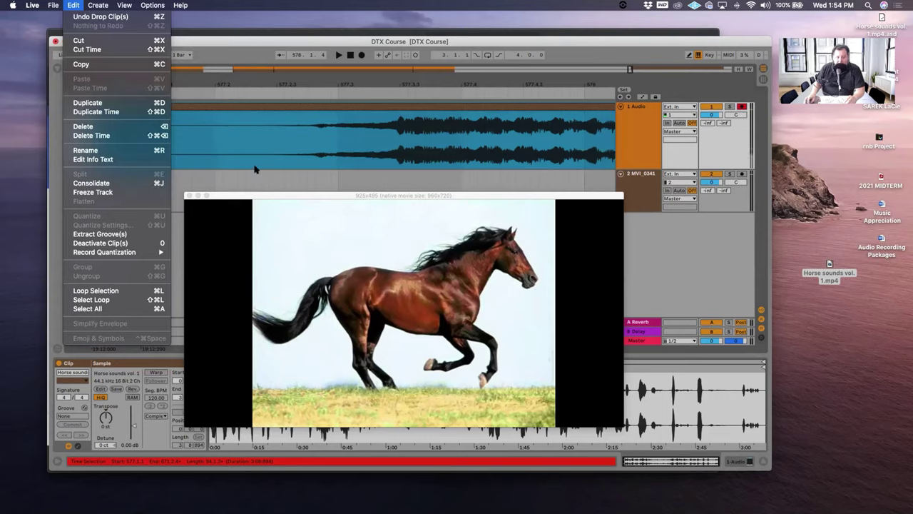
left_click(300, 139)
left_click(309, 139)
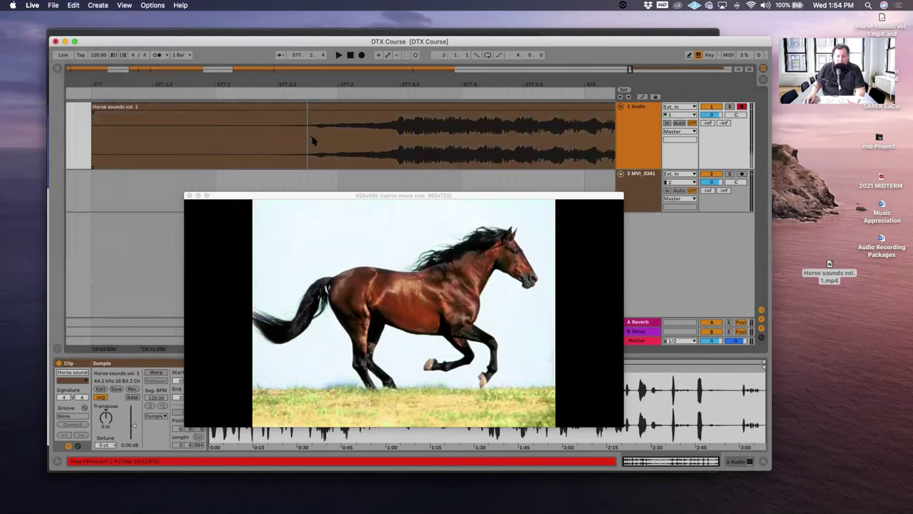
left_click(315, 140)
left_click_drag(654, 170, 654, 184)
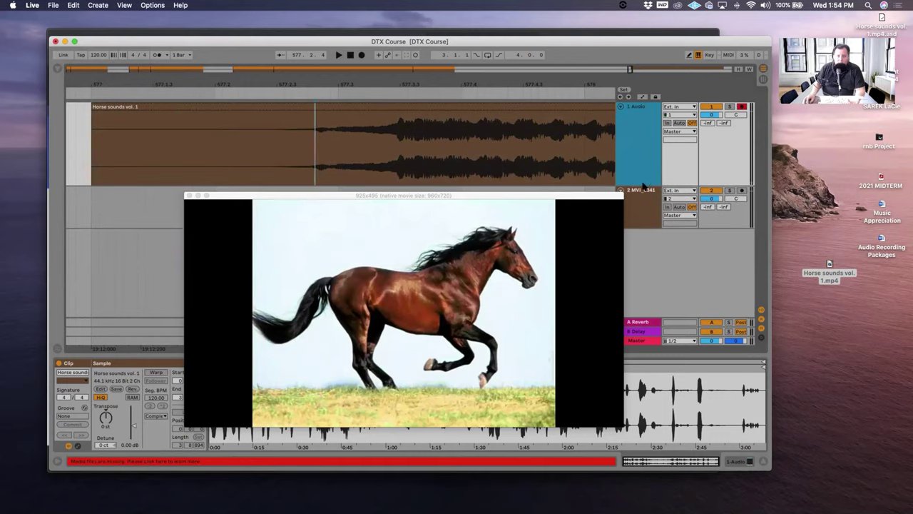
left_click(216, 139)
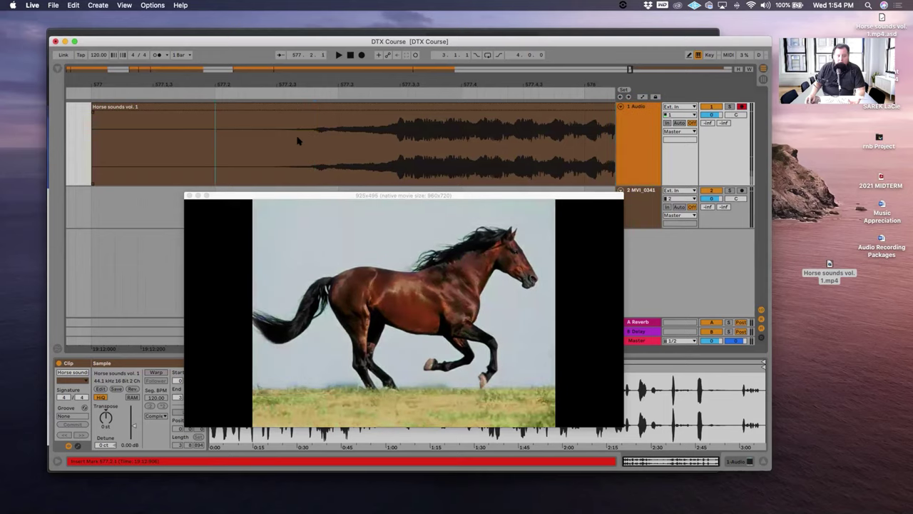
left_click(313, 139)
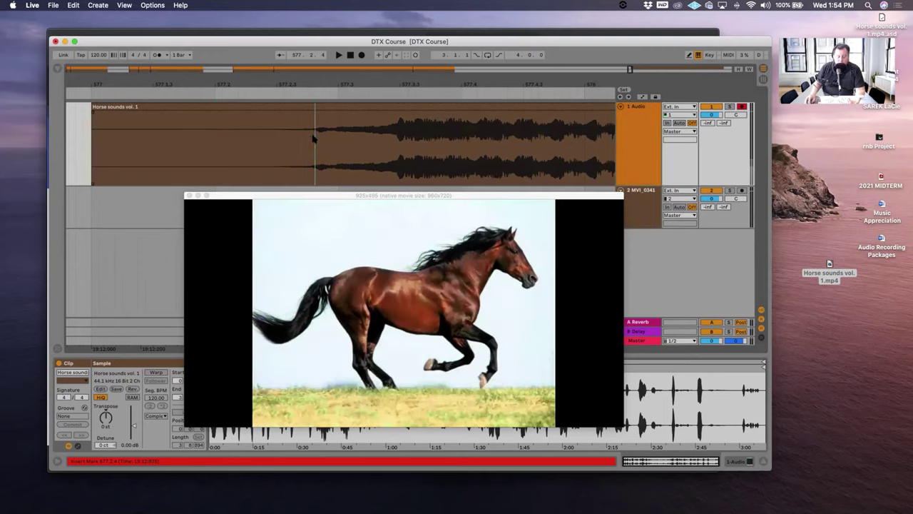
key("super+e")
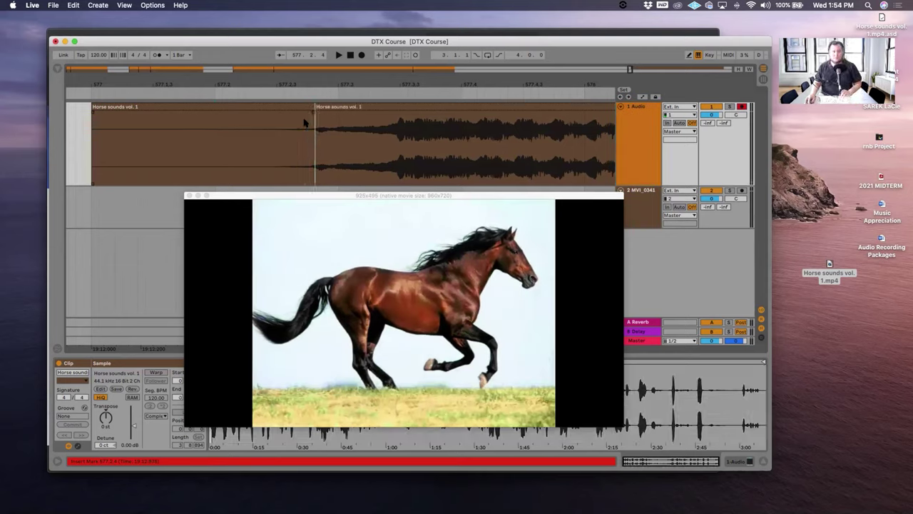
left_click(302, 108)
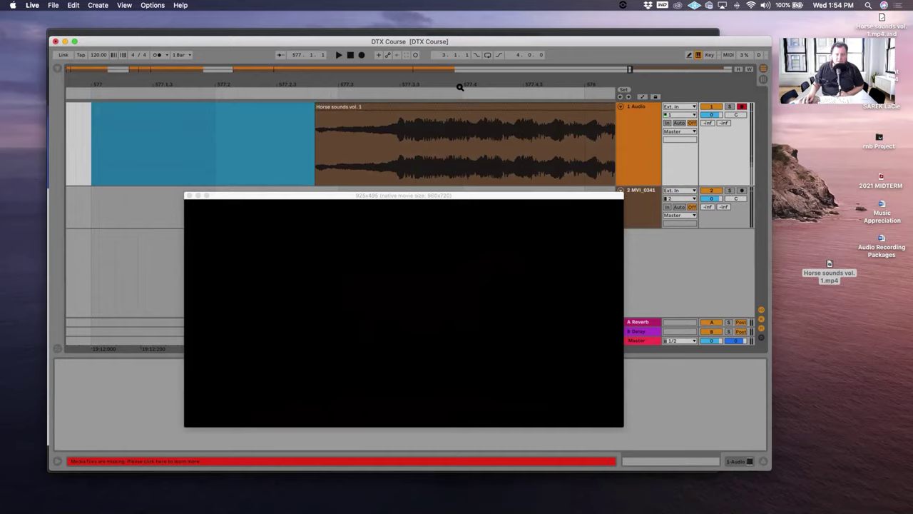
Split the clip where the horse sound fades out and delete the trailing part
left_click_drag(460, 82, 462, 80)
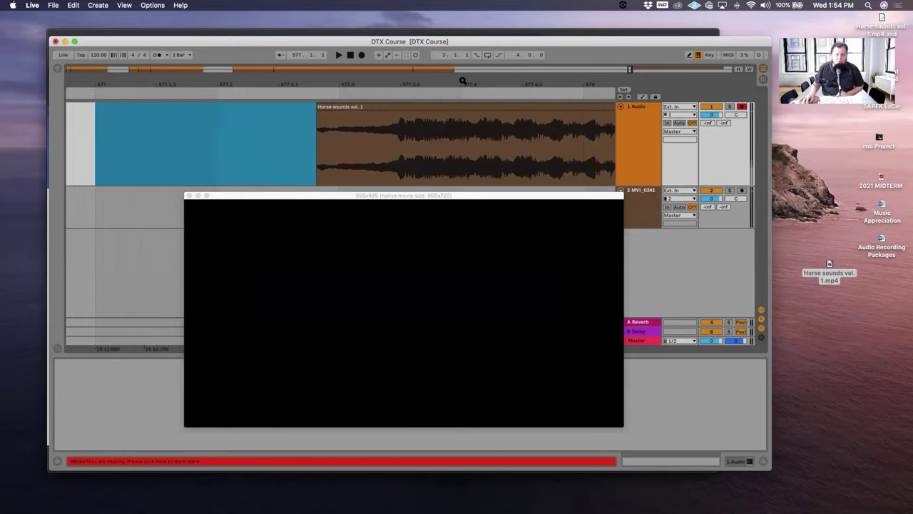
left_click_drag(485, 77, 477, 68)
scroll(360, 140, "right", 5)
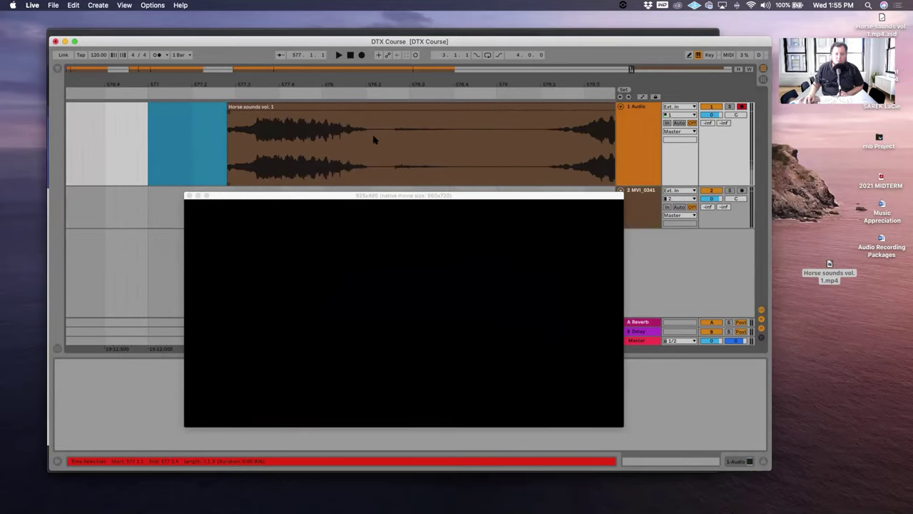
mouse_move(384, 85)
left_mouse_down()
mouse_move(383, 106)
mouse_move(367, 102)
left_mouse_up()
left_click(329, 139)
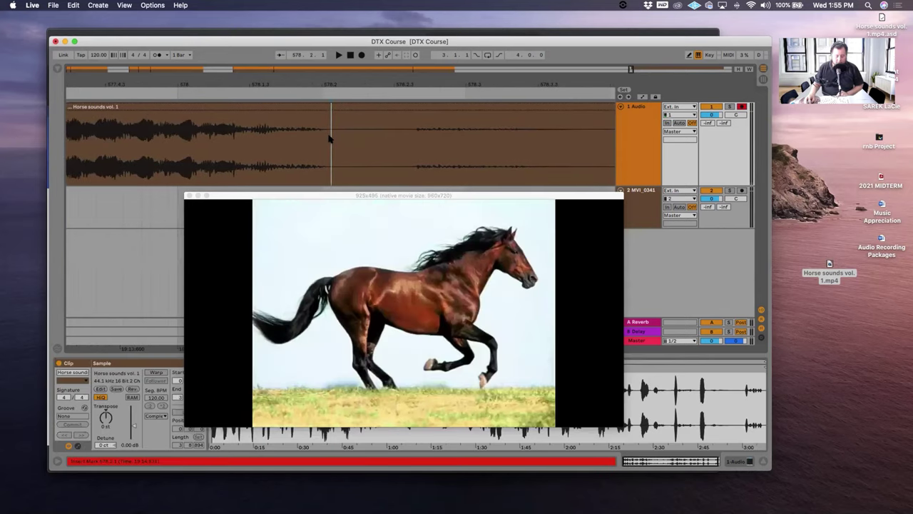
key("super+e")
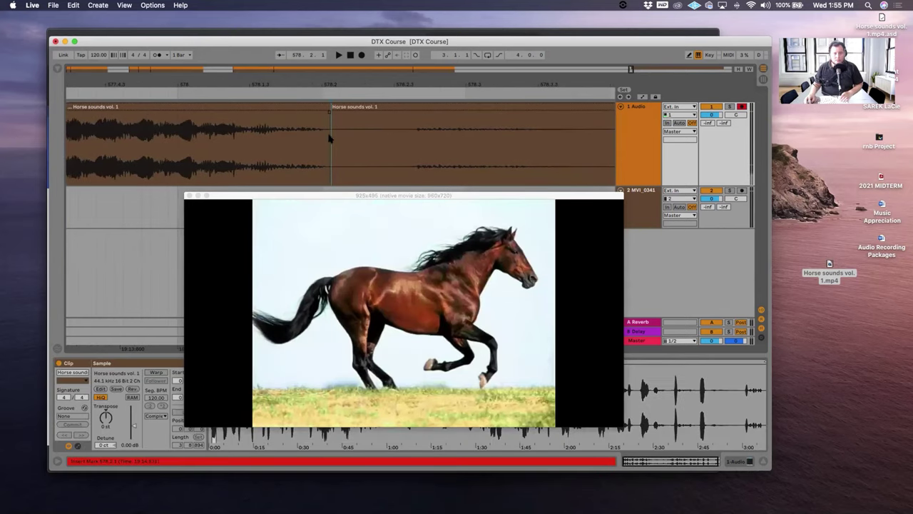
left_click(361, 107)
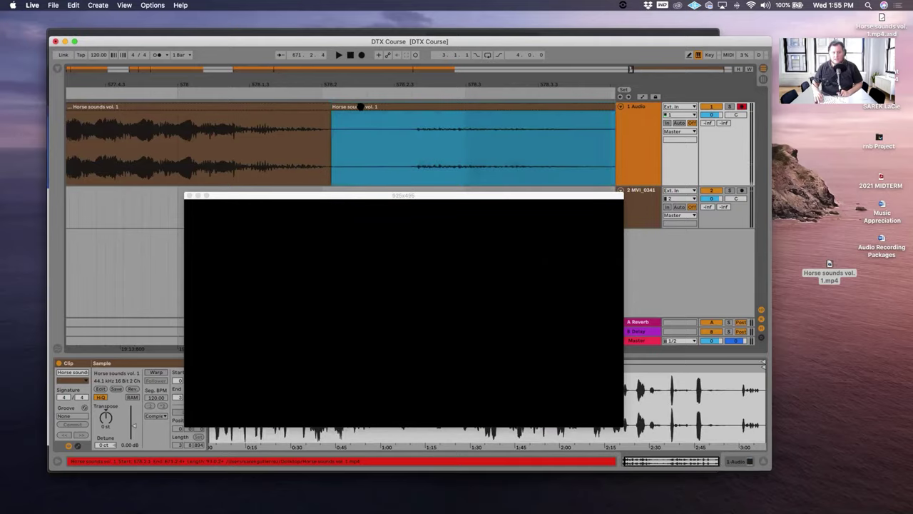
key("Delete")
Extend the clip's start, split it at the sound's onset, and delete the short lead-in piece
left_click_drag(373, 82, 254, 136)
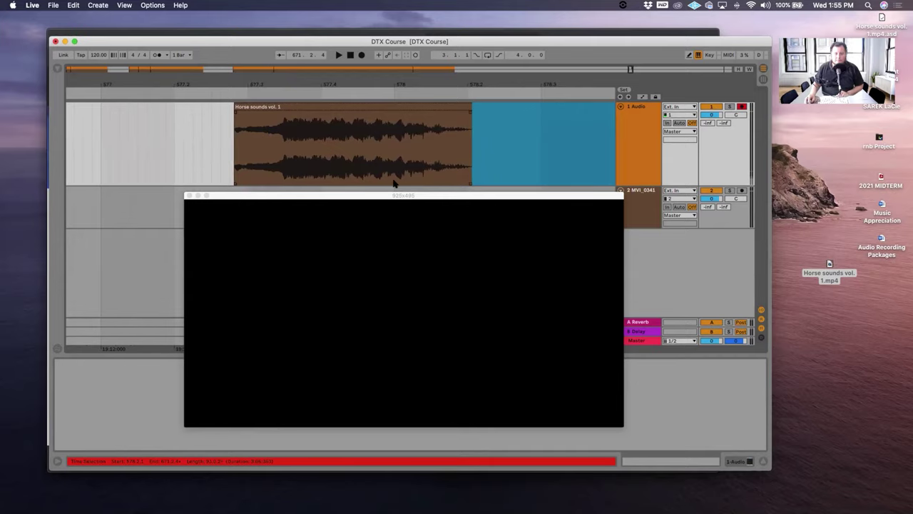
left_click_drag(422, 196, 402, 200)
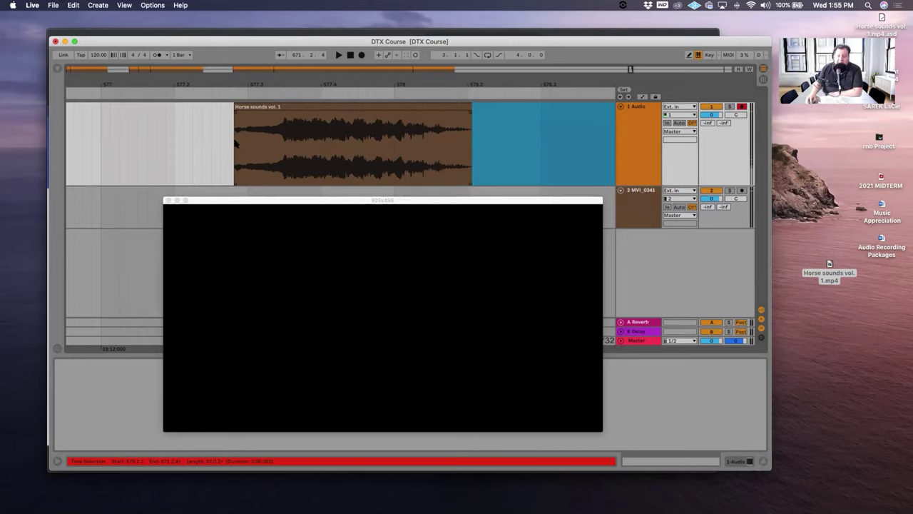
left_click(236, 143)
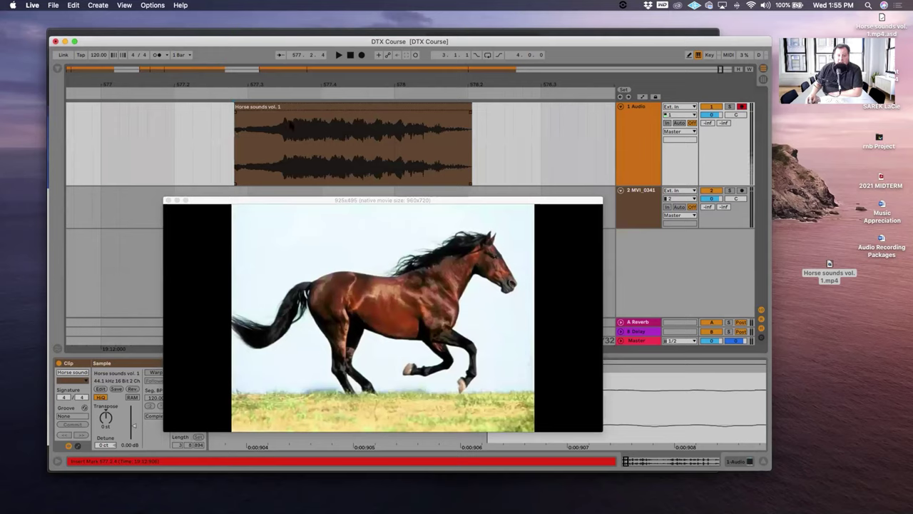
scroll(235, 125, "up", 5)
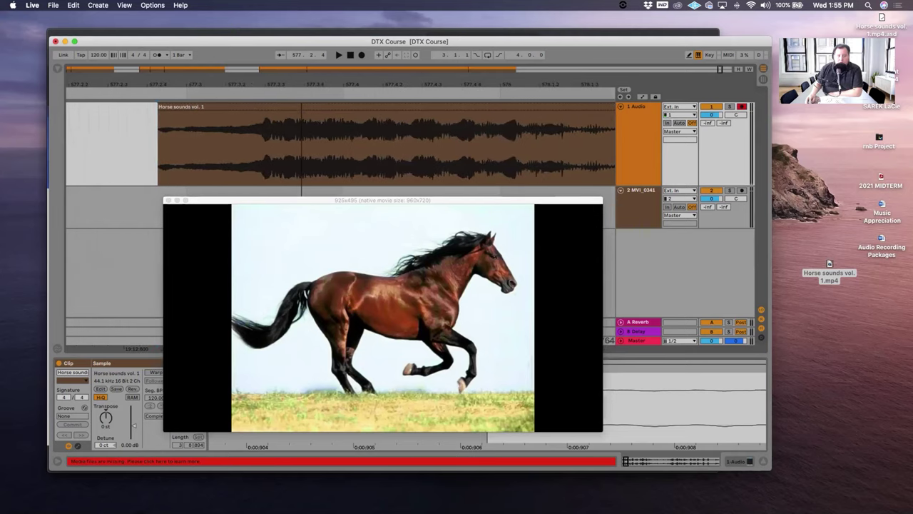
left_click_drag(228, 125, 188, 125)
left_click(214, 143)
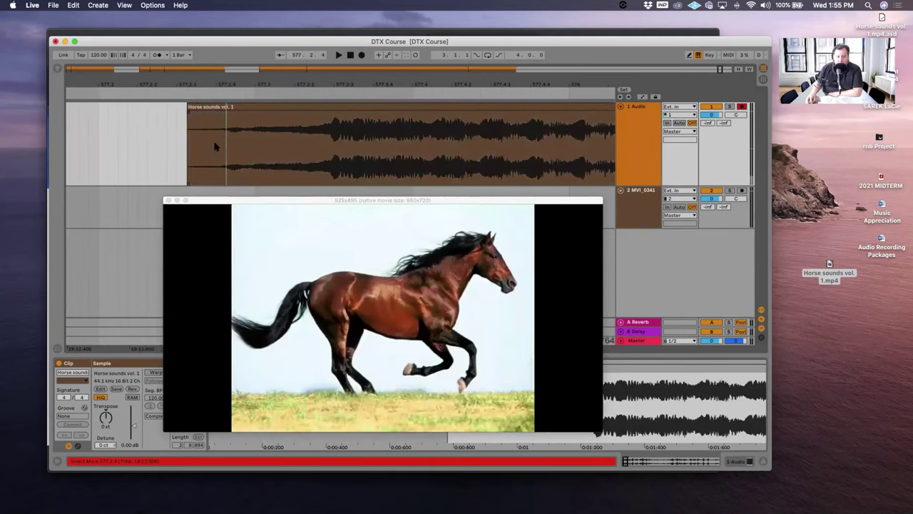
left_click(211, 146)
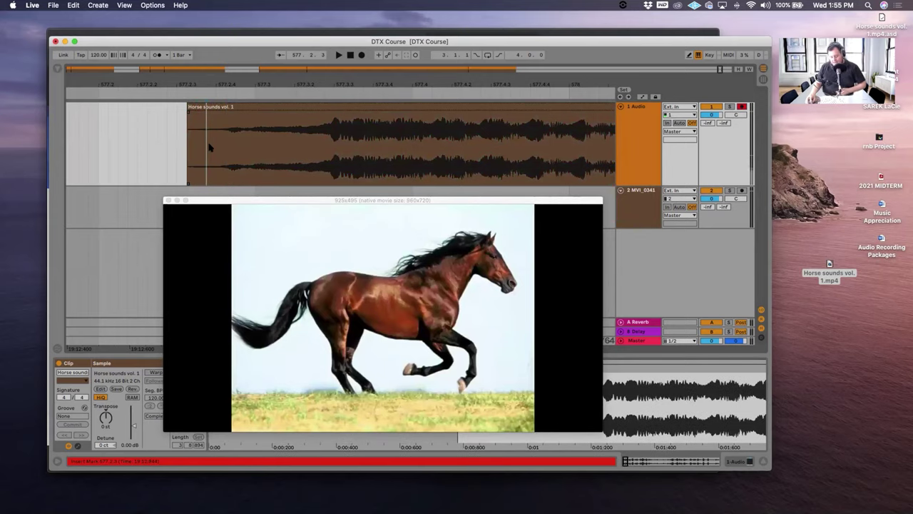
key("super+e")
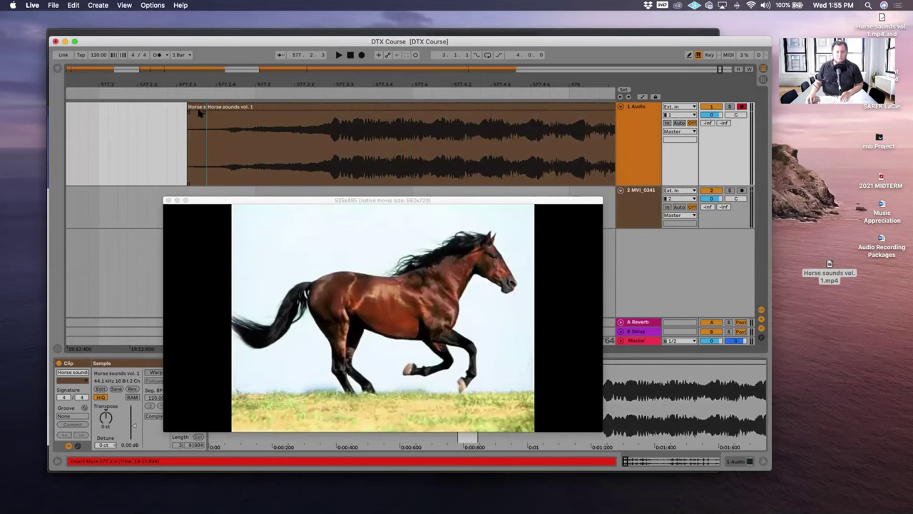
left_click(195, 109)
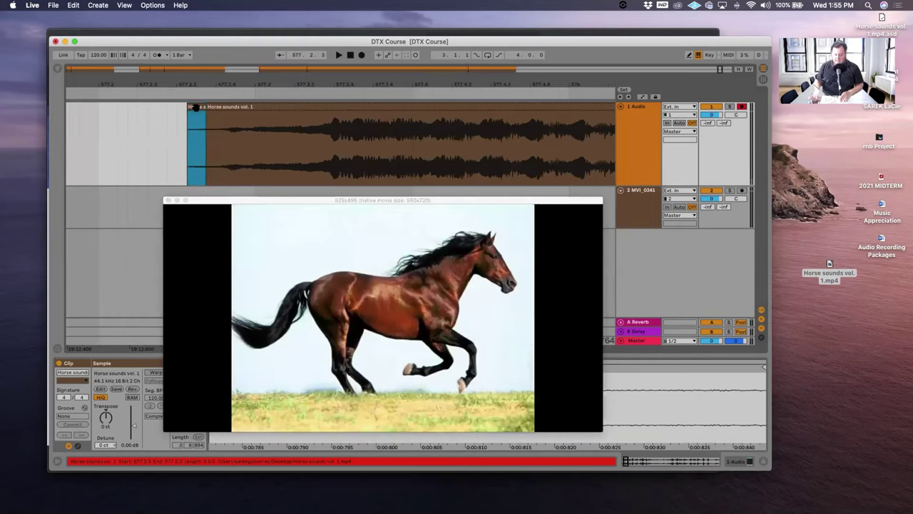
key("Delete")
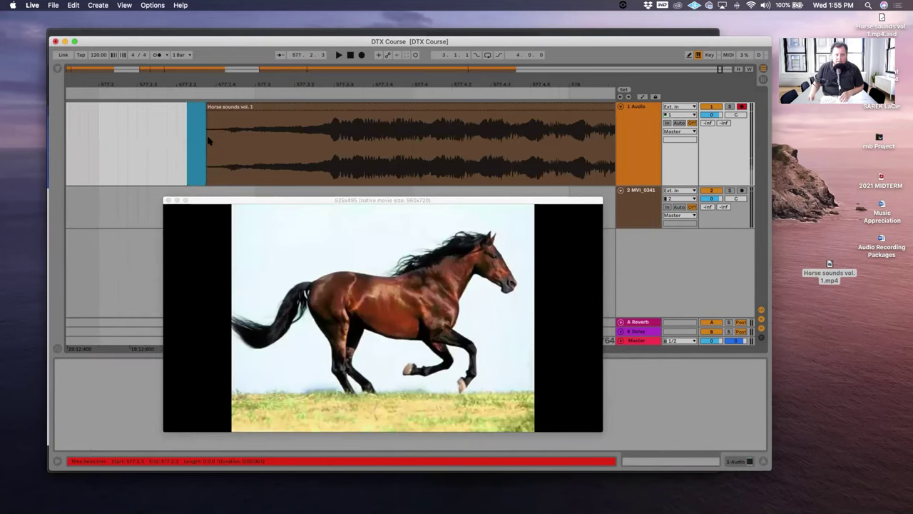
Drag the clip's left edge back and forth until it starts at 577.2.4, where the horse sound begins
left_click_drag(209, 109, 223, 106)
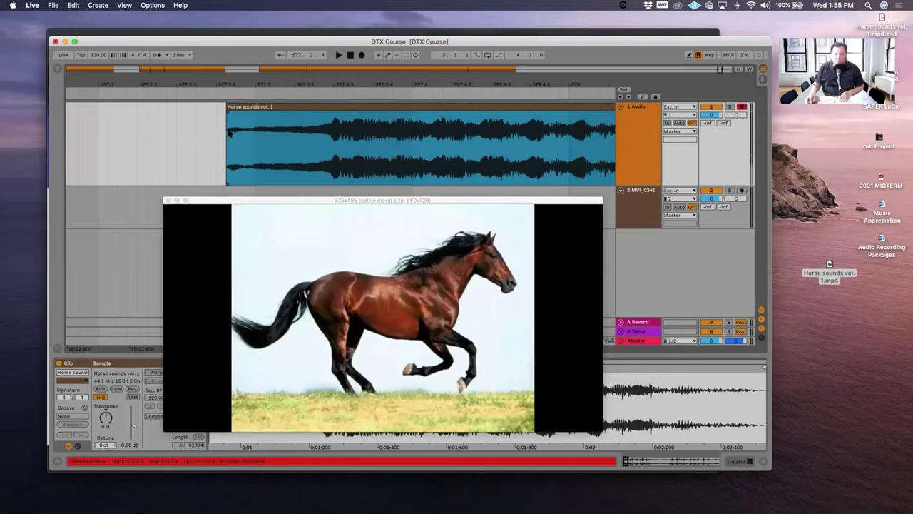
left_click(440, 81)
scroll(377, 102, "down", 4)
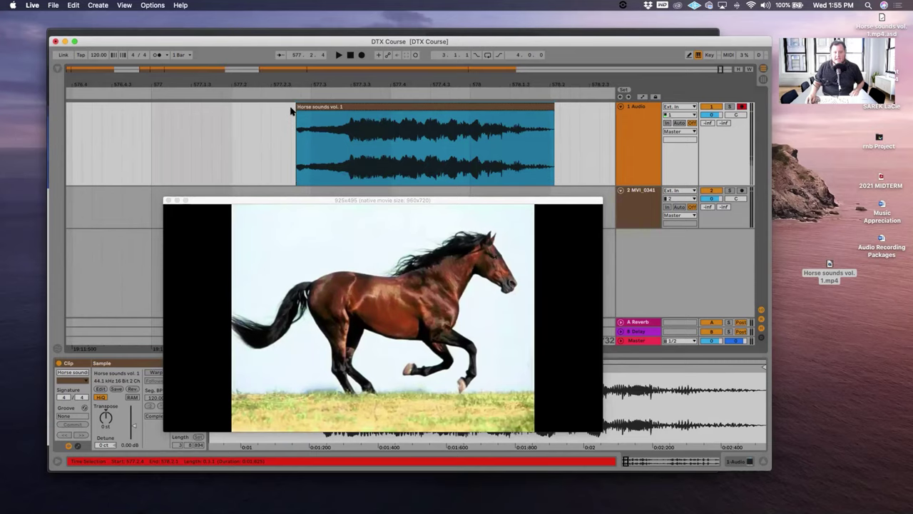
left_click_drag(290, 105, 171, 118)
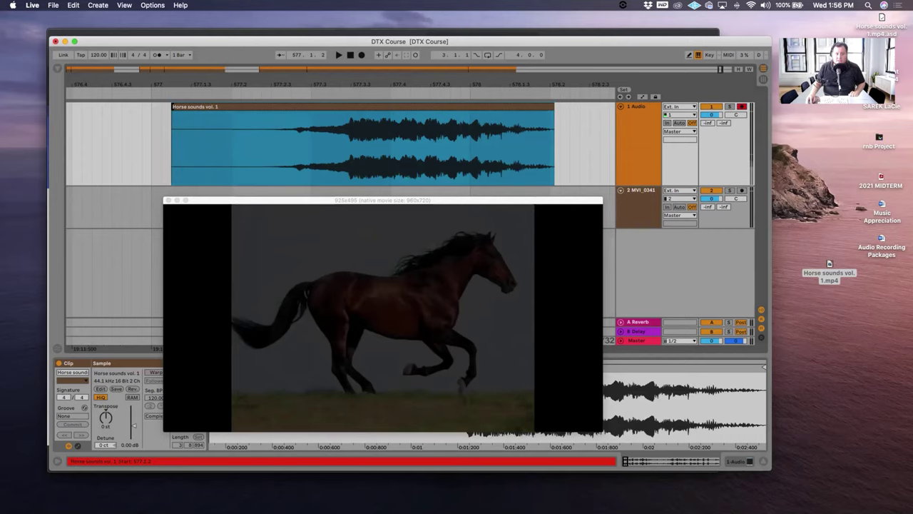
left_click_drag(173, 110, 293, 114)
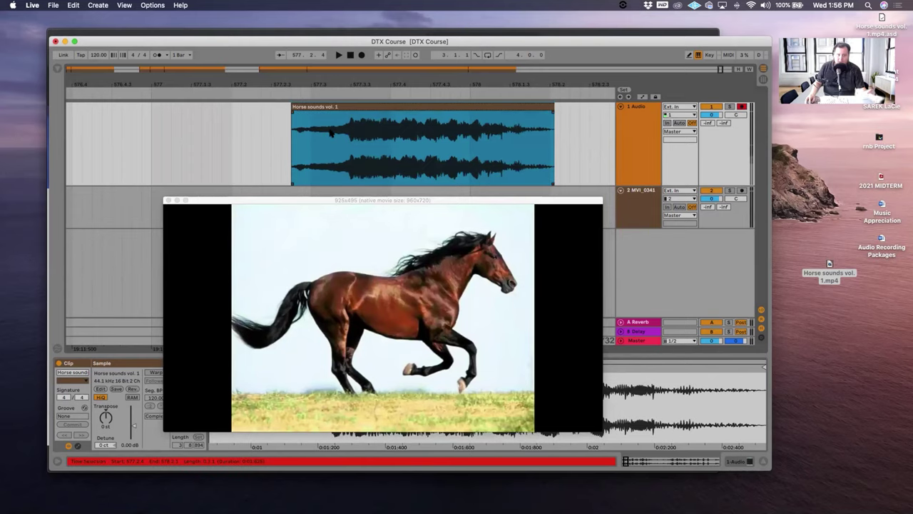
left_click_drag(288, 107, 184, 109)
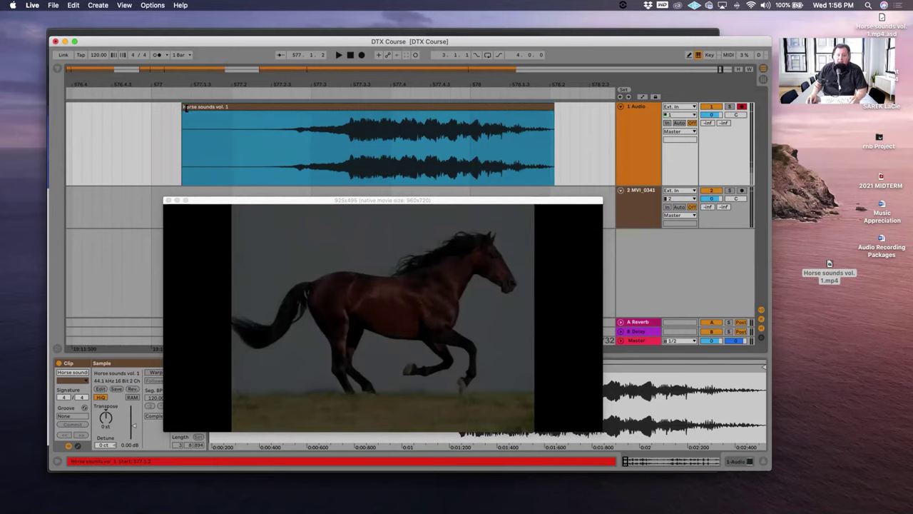
left_click_drag(183, 104, 291, 102)
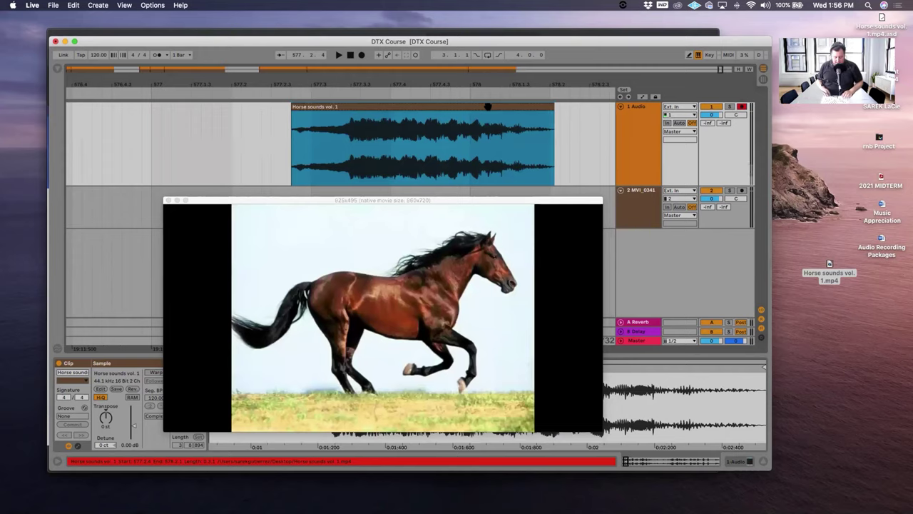
Bring up Export Audio/Video with Cmd+Shift+R and move the video preview out of the way
key("super+shift+r")
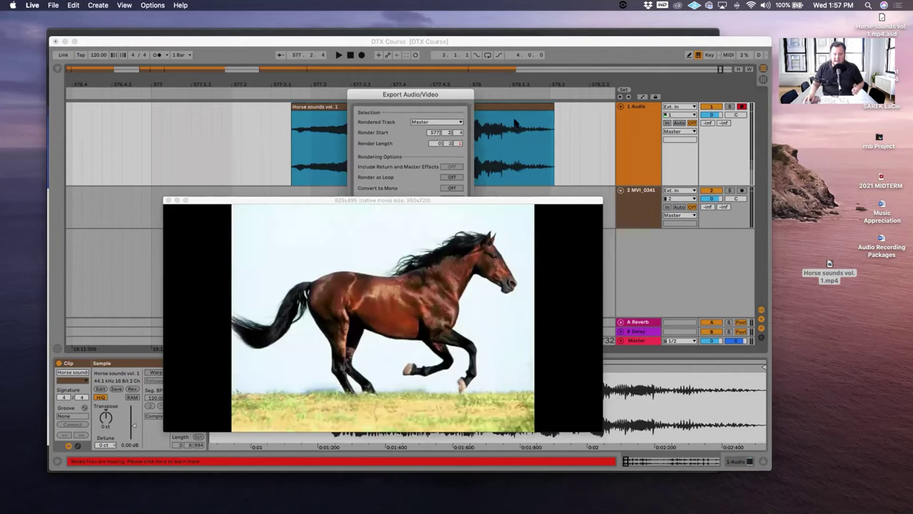
left_click_drag(433, 200, 757, 232)
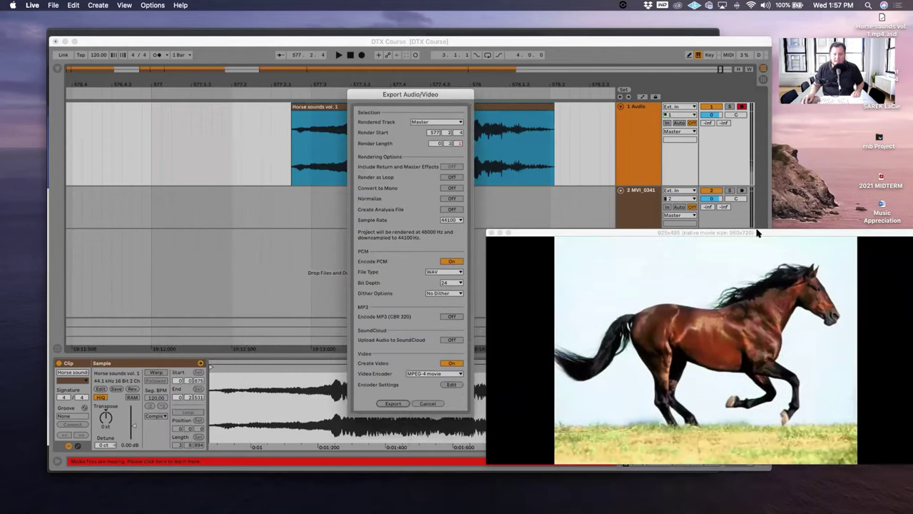
left_click_drag(486, 233, 598, 234)
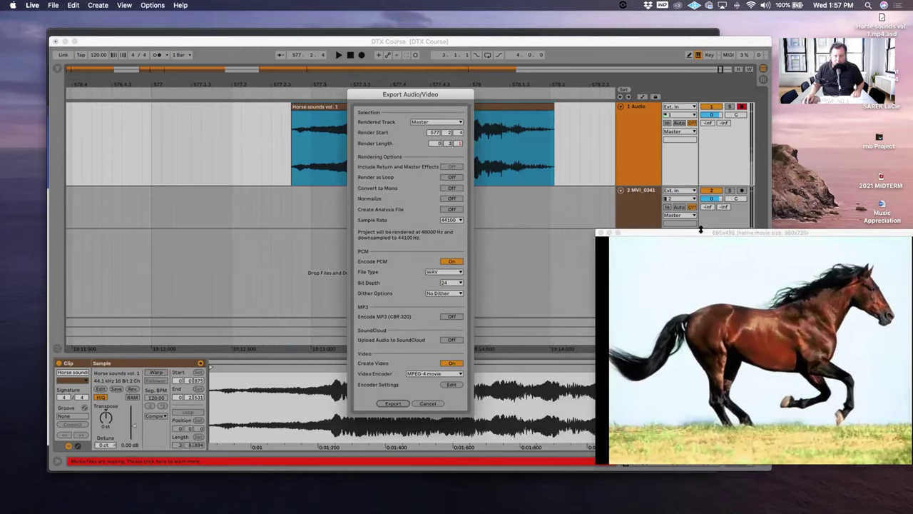
left_click_drag(698, 232, 578, 192)
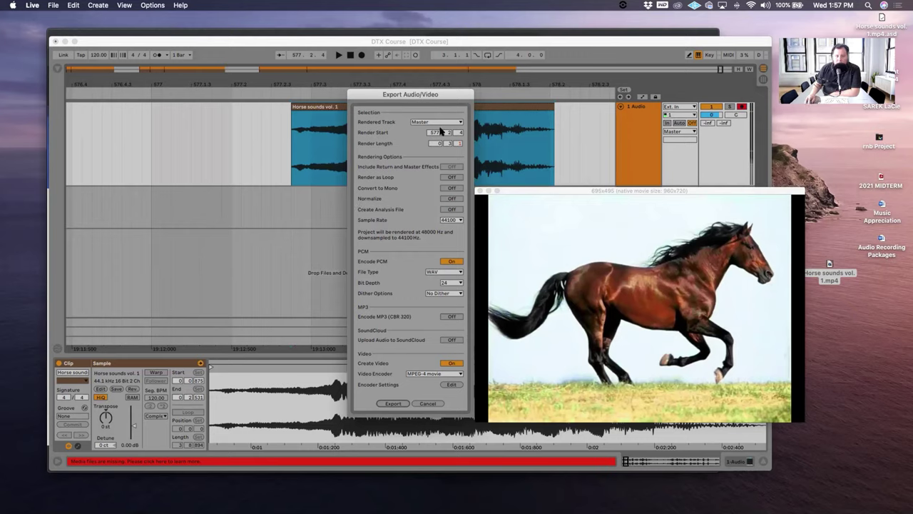
Keep WAV as the file type, set Bit Depth to 16, and turn Create Video off
left_click(458, 274)
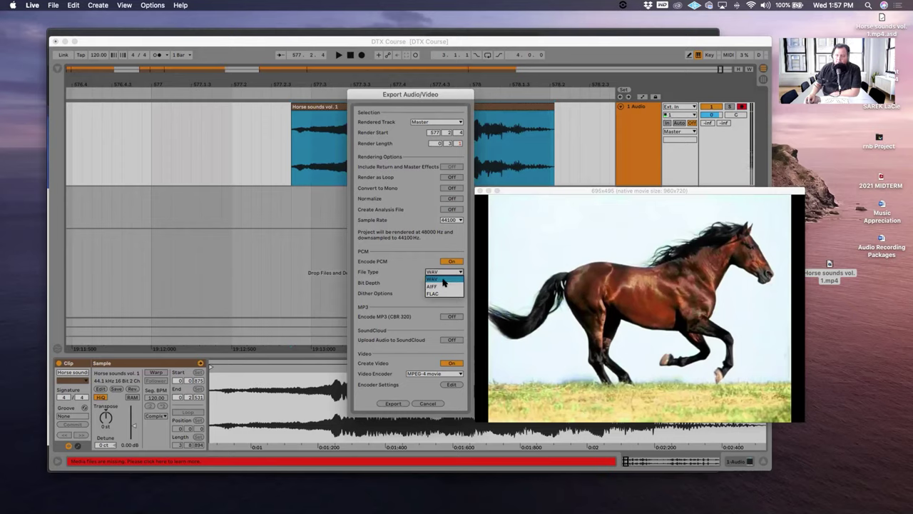
left_click(443, 280)
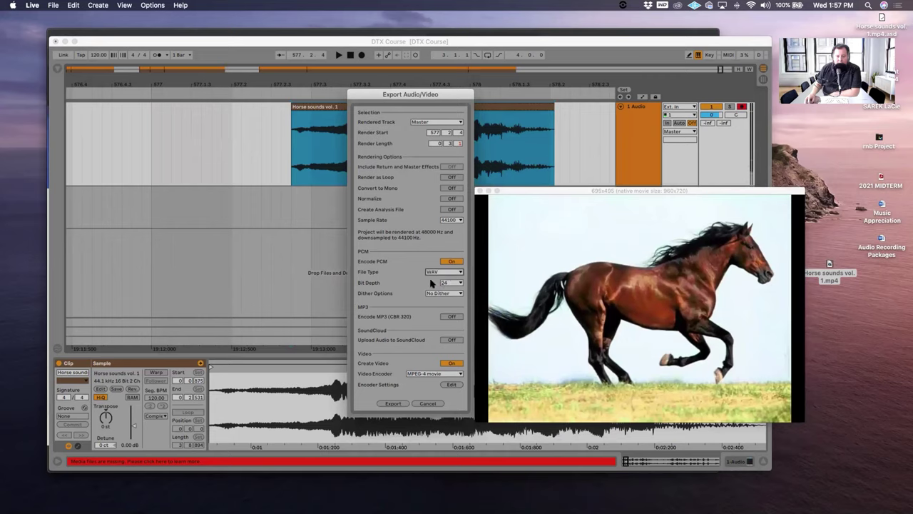
left_click(449, 284)
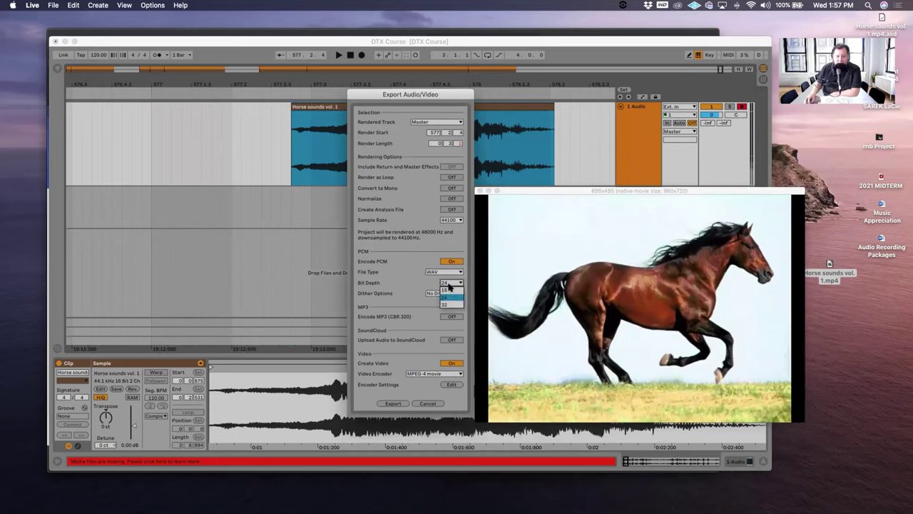
left_click(448, 290)
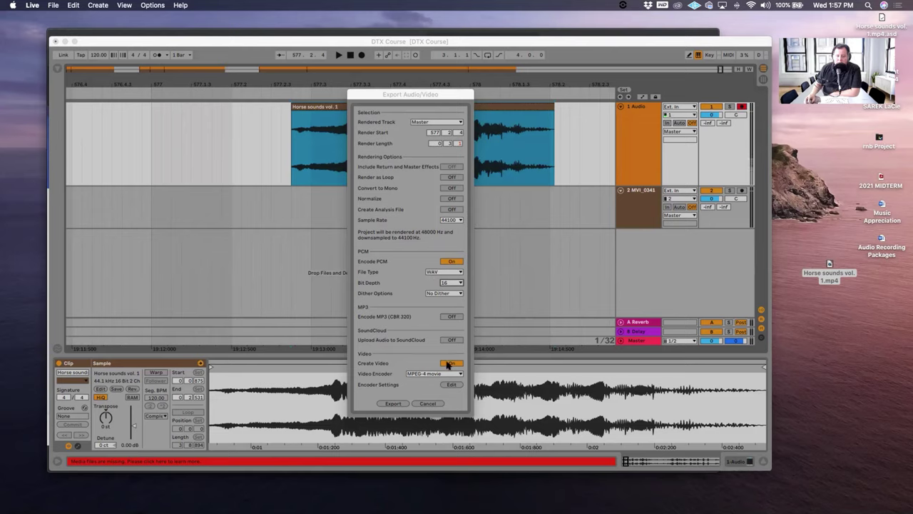
left_click(449, 364)
left_click(450, 364)
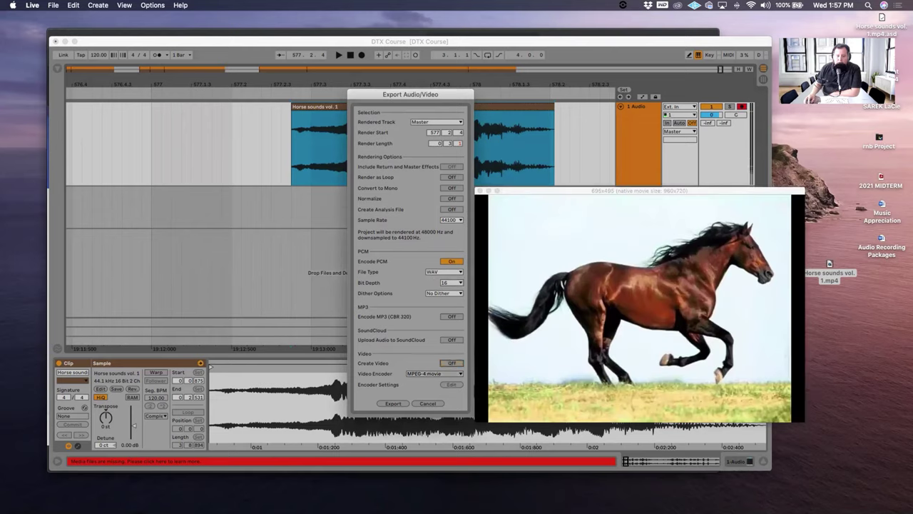
Export the audio, naming the file 'Horse' and saving it to the Desktop
left_click(393, 403)
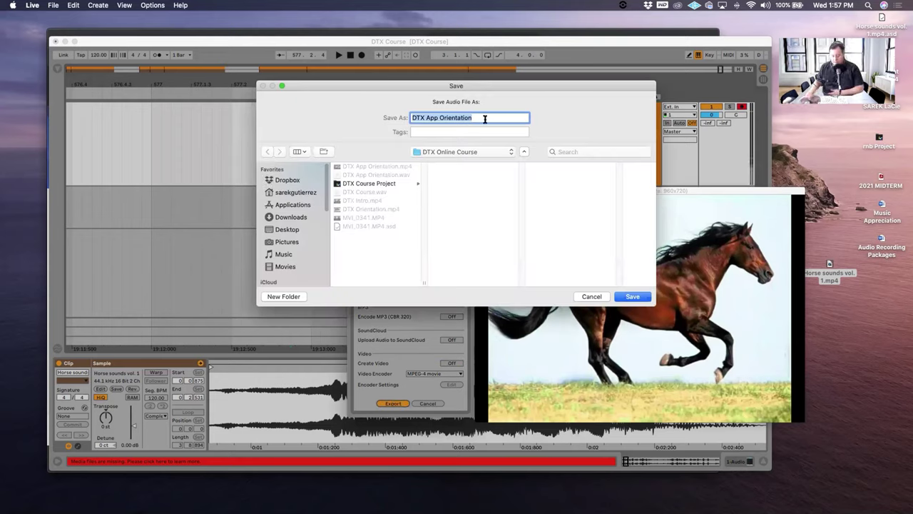
key("BackSpace")
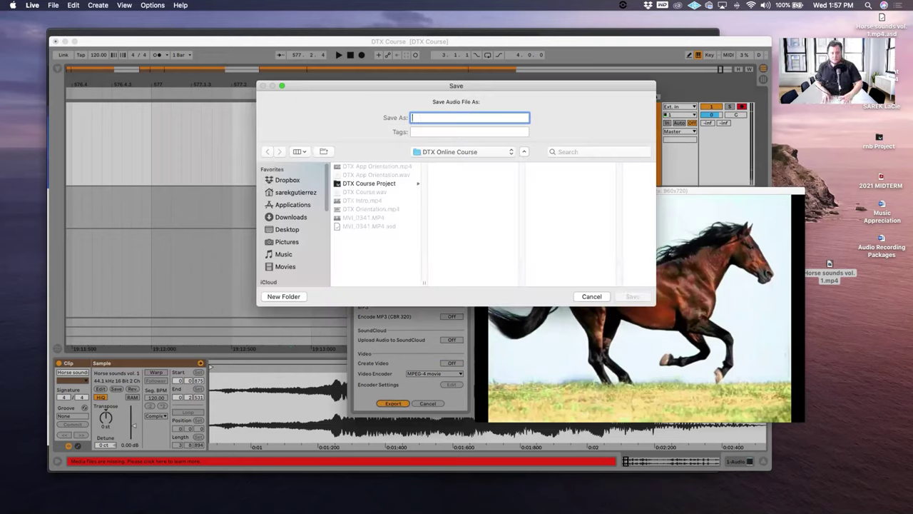
type("Horse")
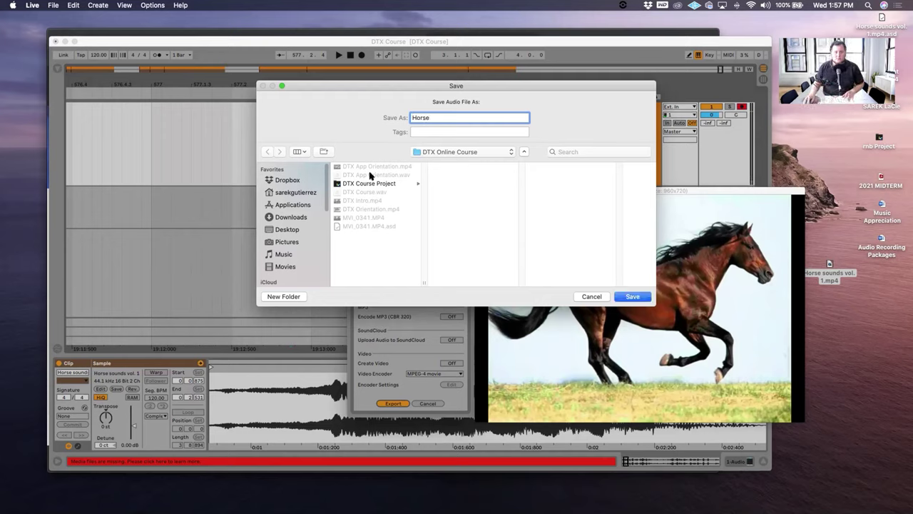
left_click(282, 233)
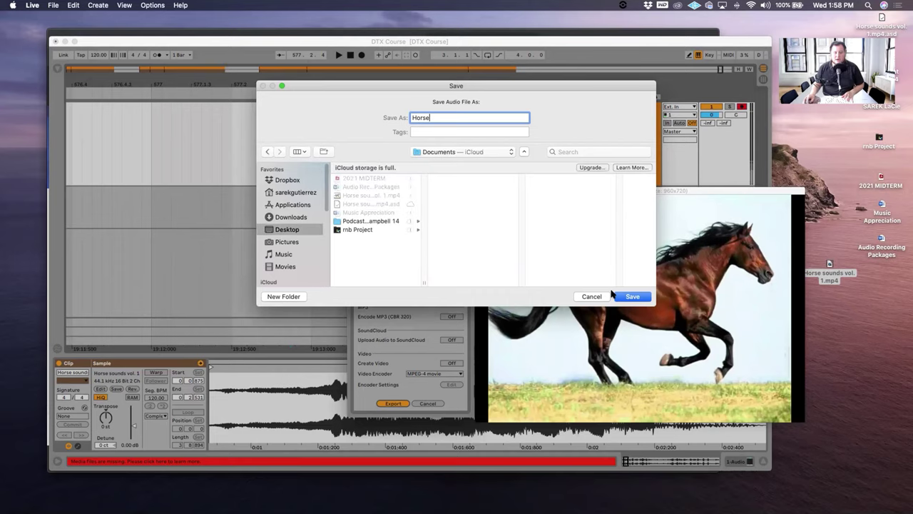
left_click(632, 296)
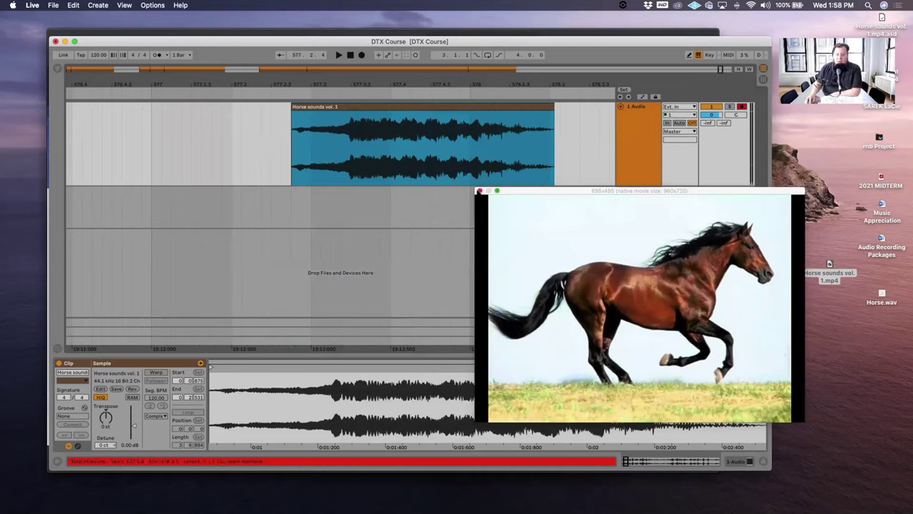
Close the floating video preview and drag Horse.wav directly below Horse sounds vol. 1.mp4
left_click(478, 191)
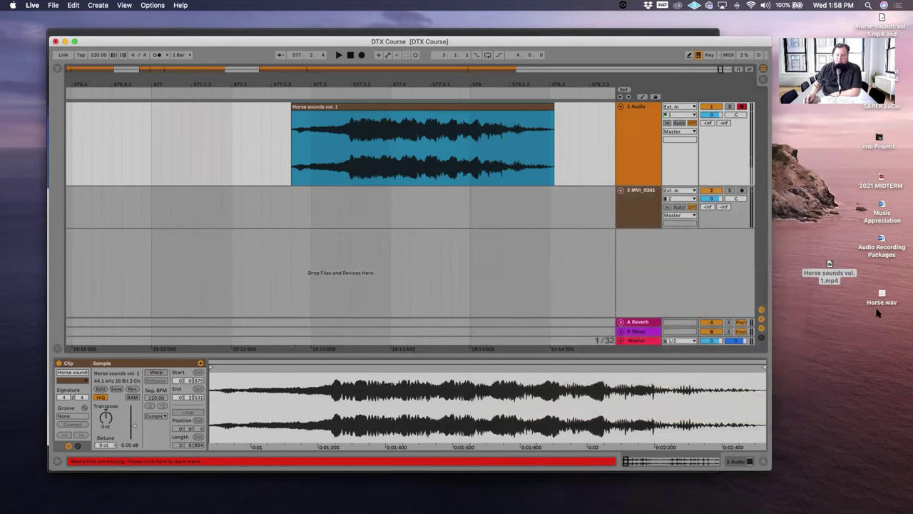
left_click_drag(882, 302, 828, 319)
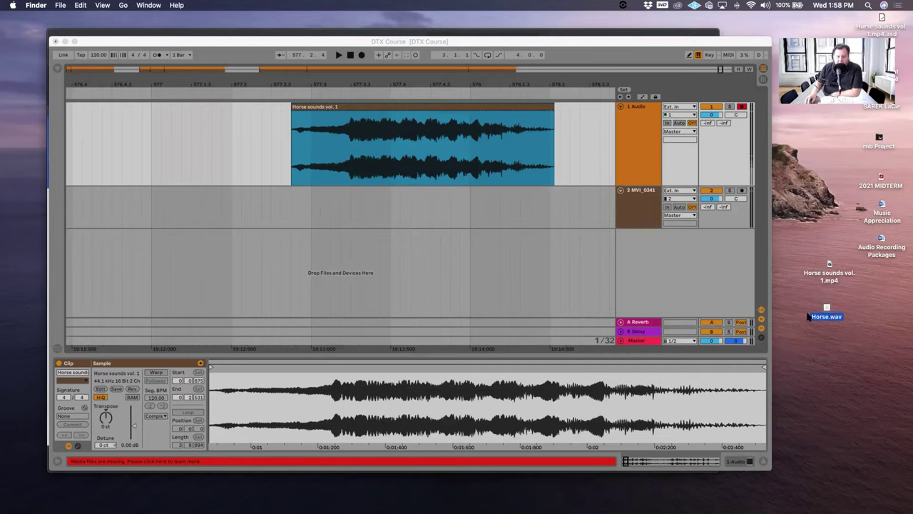
left_click(833, 282)
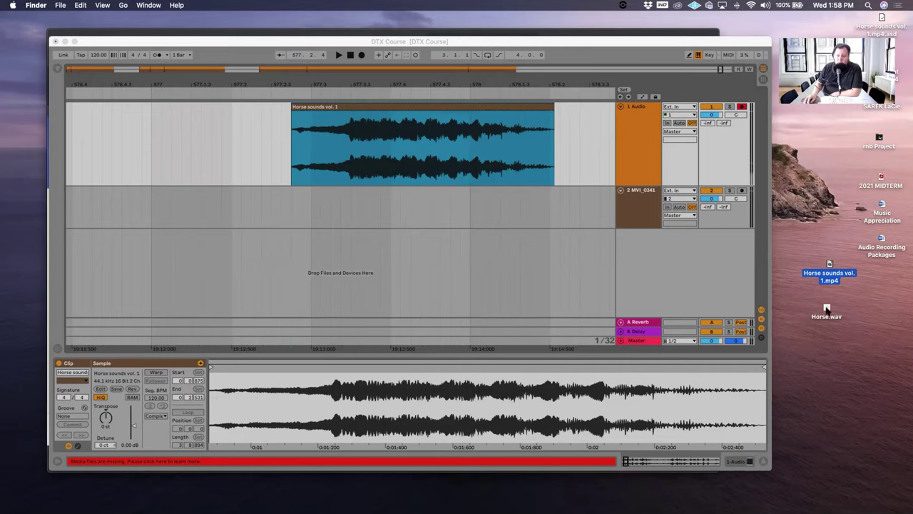
left_click(826, 308)
left_click_drag(826, 308, 827, 304)
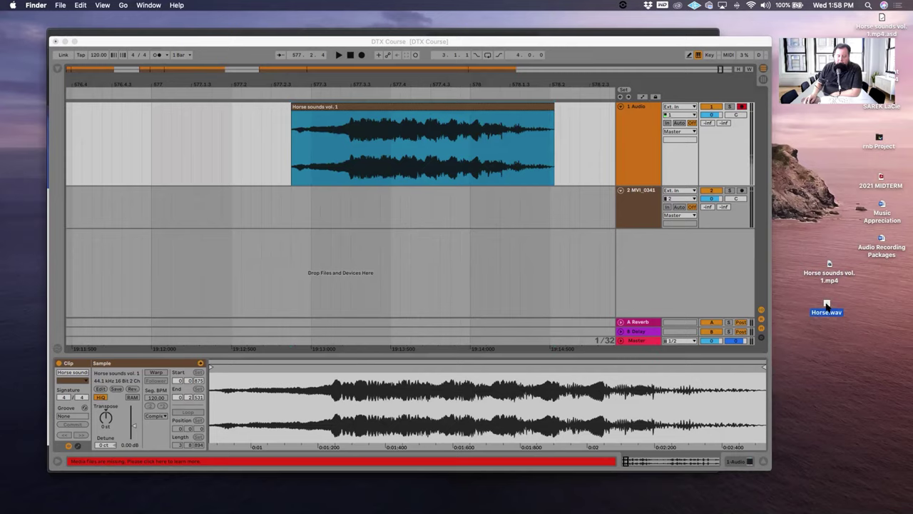